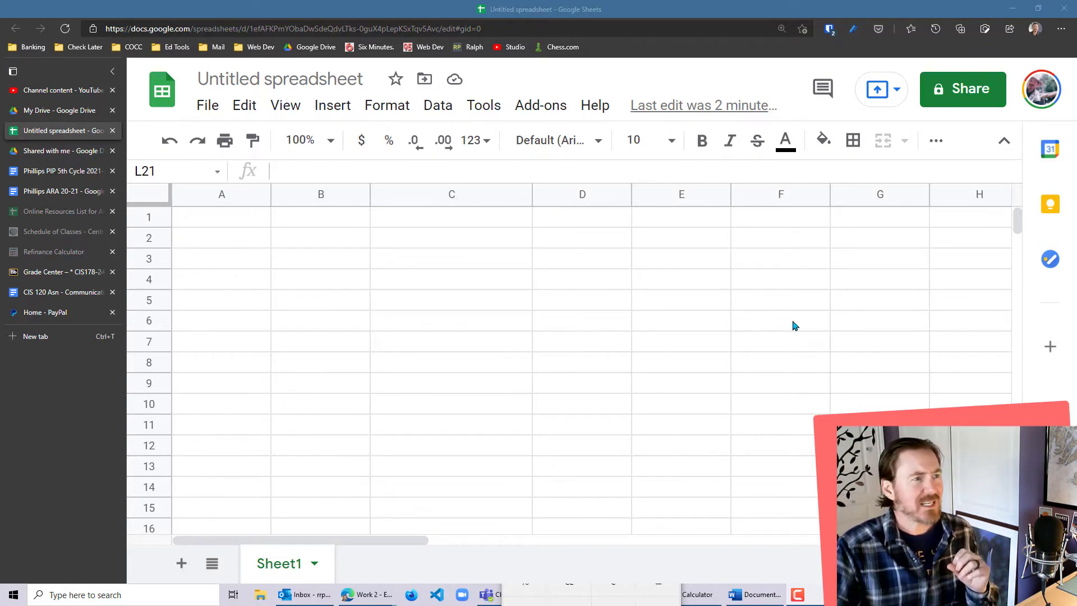
- Enter =today() in D3 to show today's date, 6/10/2021
left_click(563, 301)
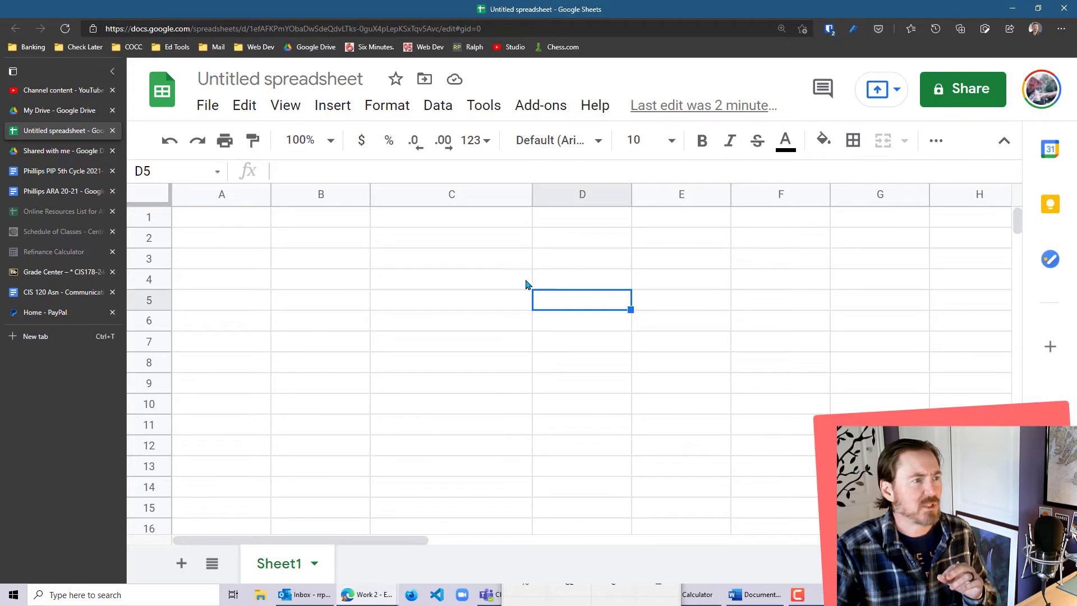
left_click(566, 259)
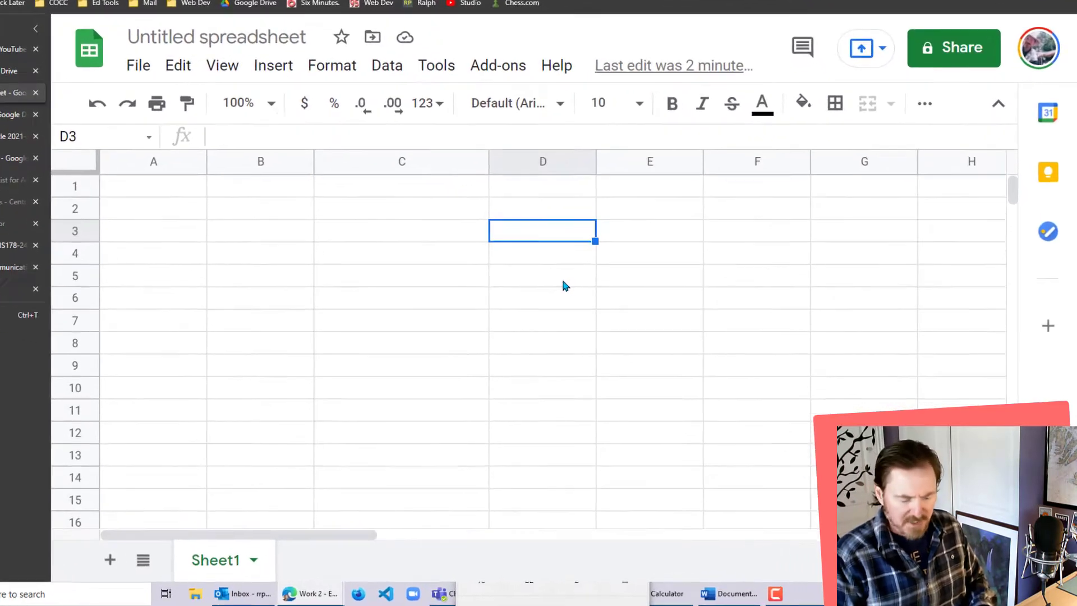
type("=")
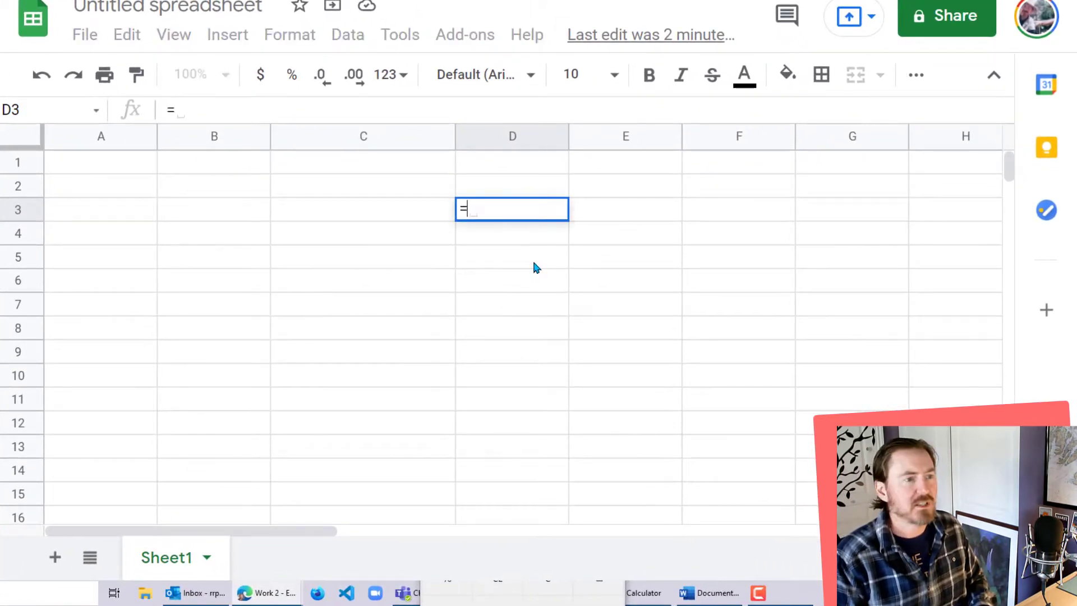
type("today")
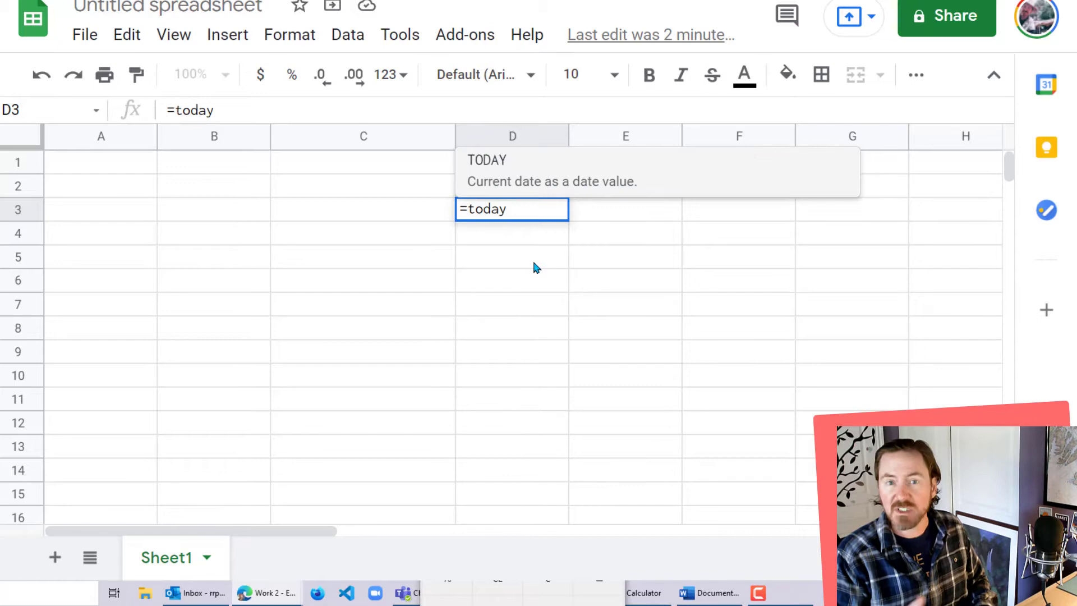
type("()")
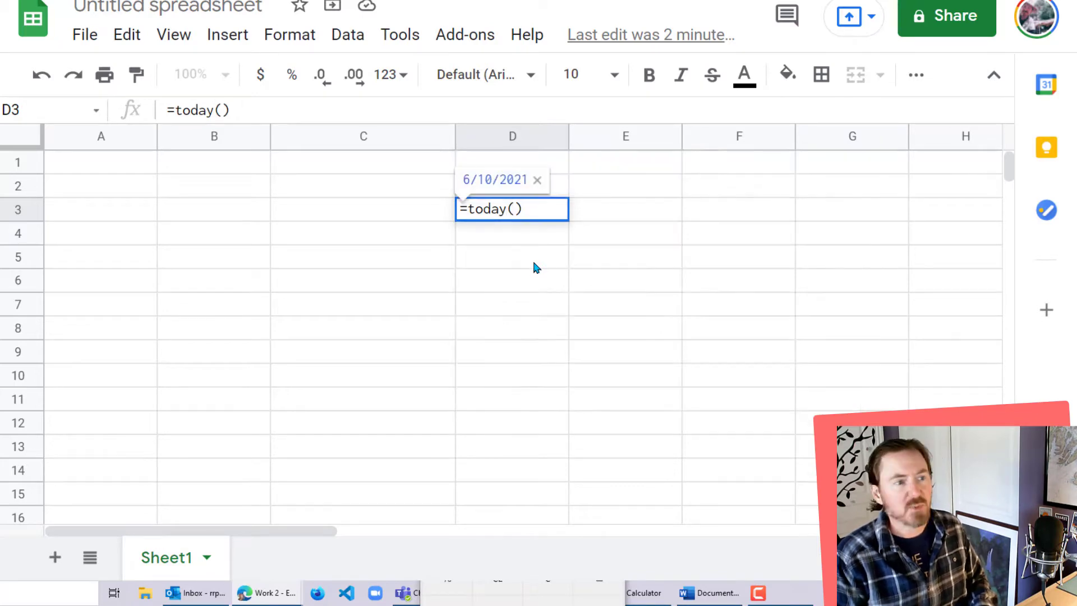
key("Return")
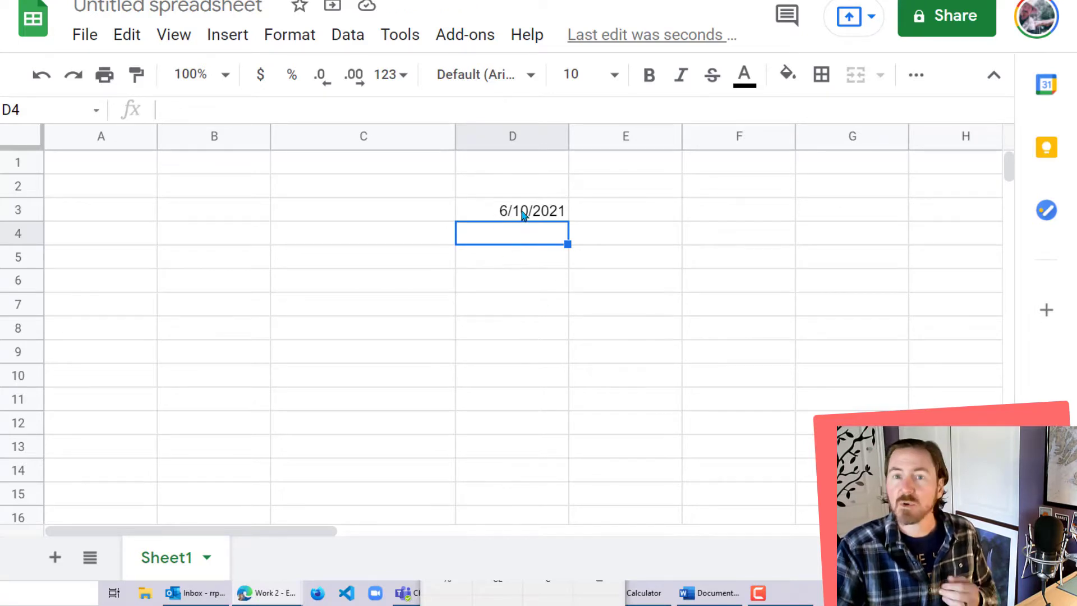
- Enter =today()-2 in D4 to show the date two days earlier, 6/8/2021
left_click(513, 248)
left_click(513, 238)
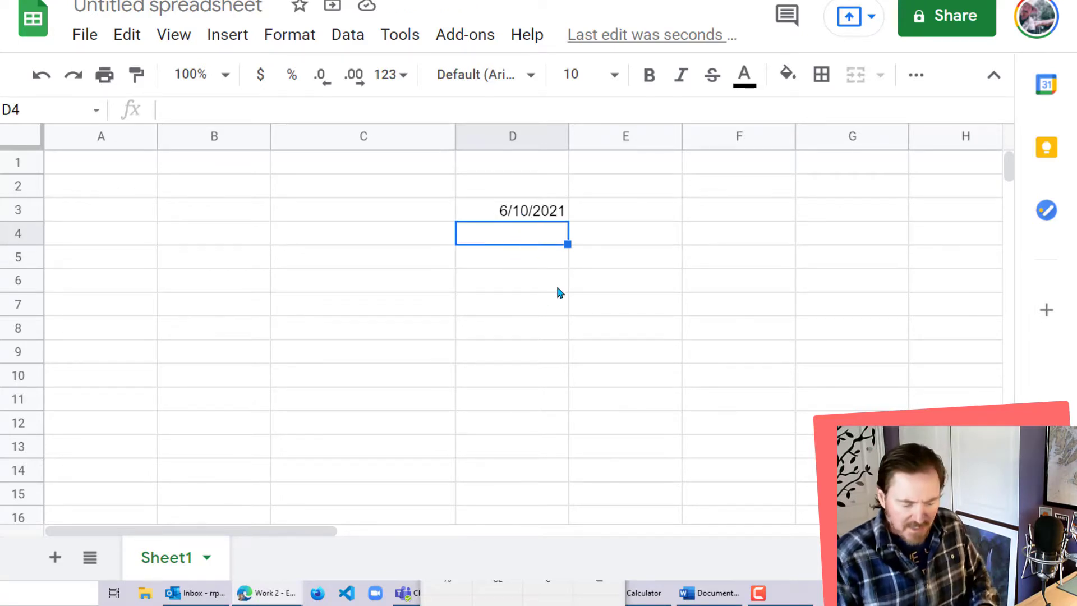
type("=")
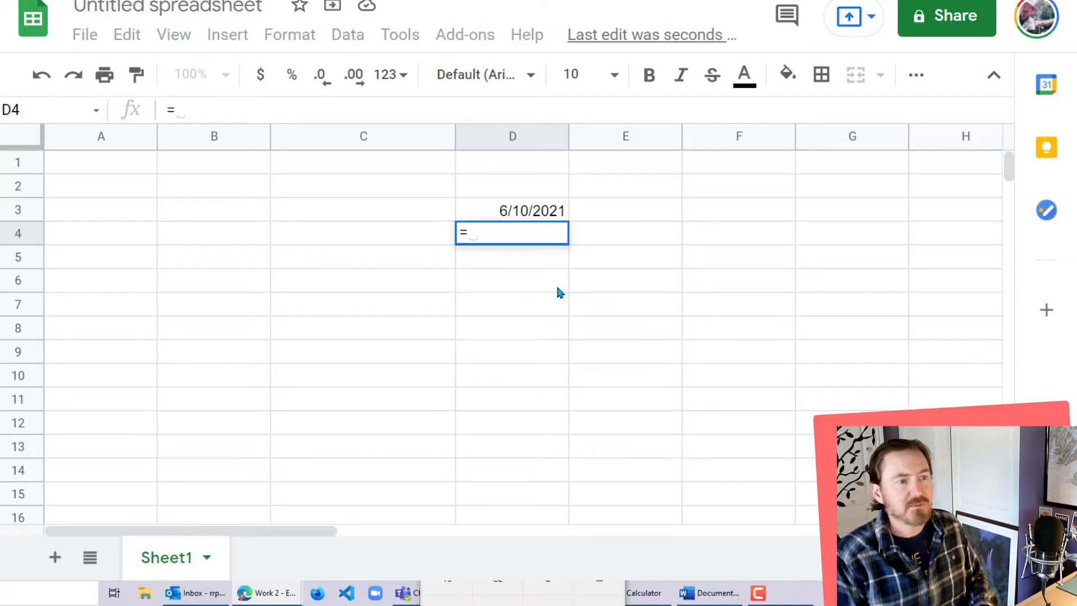
type("today()")
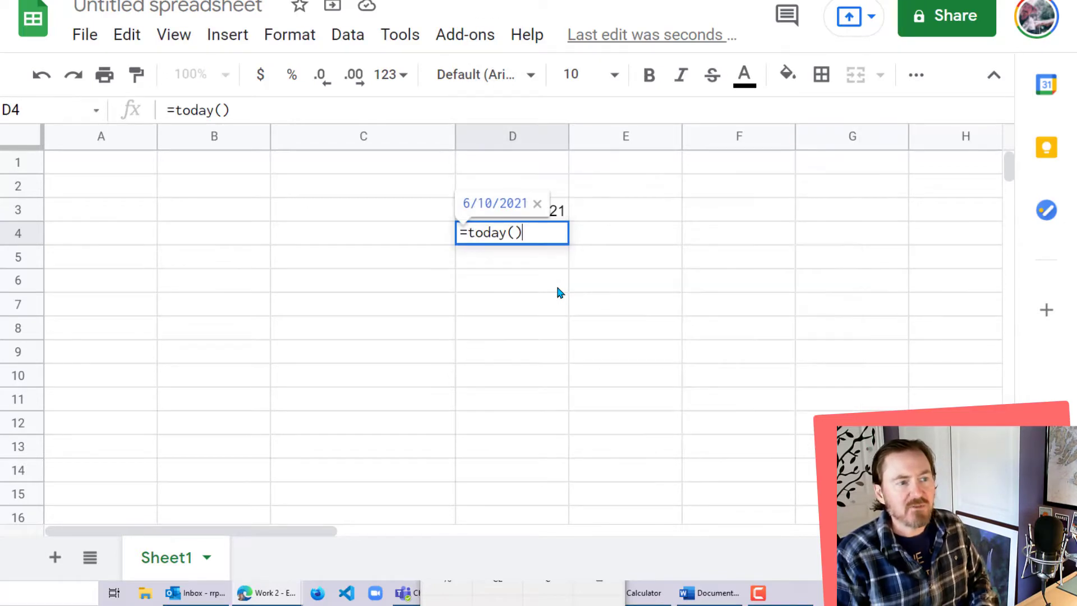
type("-2")
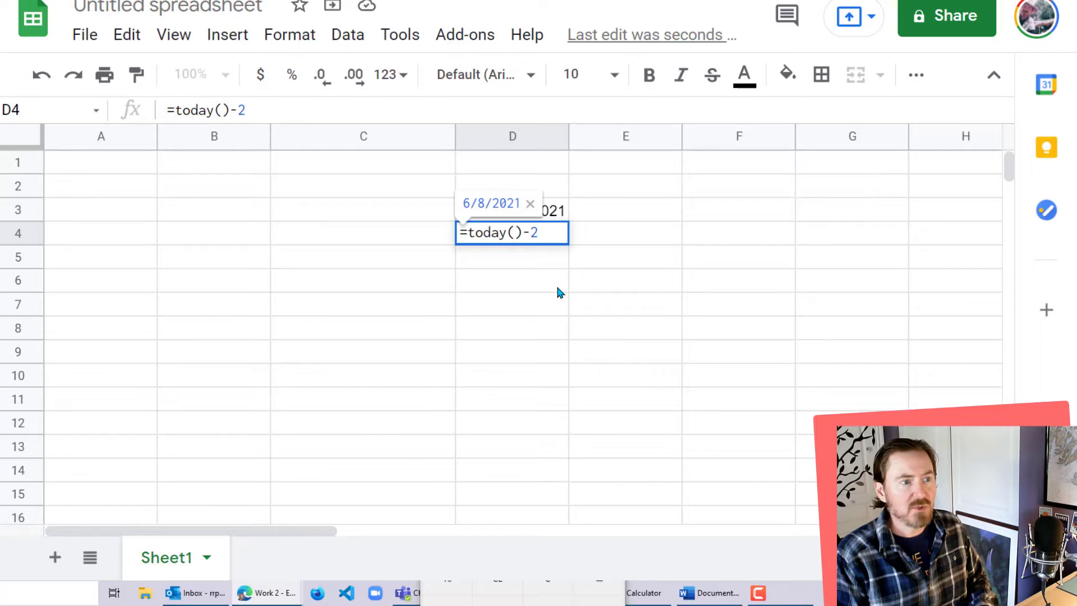
key("Return")
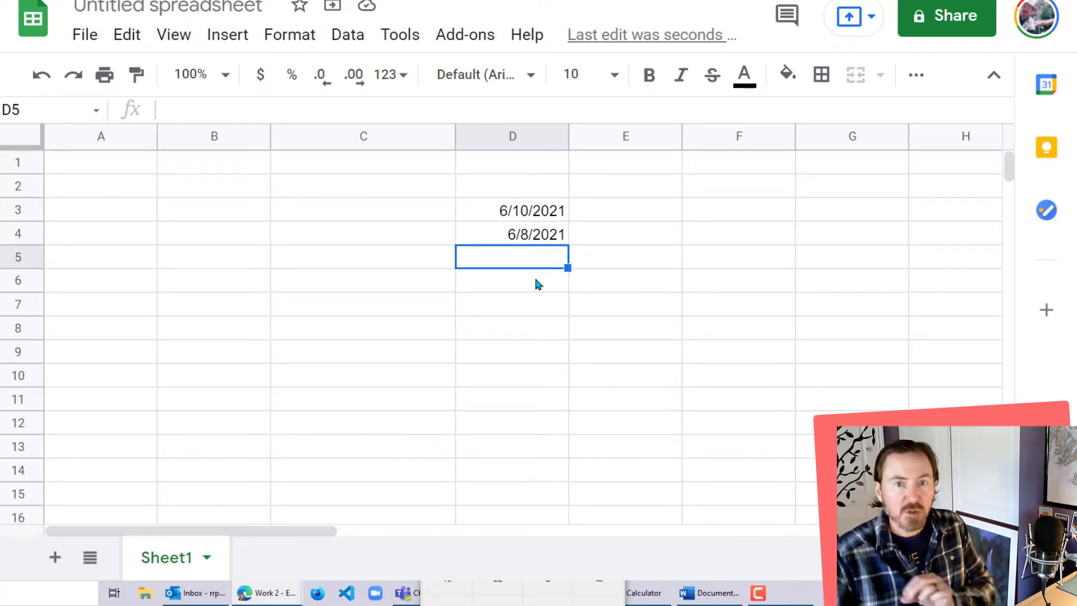
- Delete columns A–D to clear both date formulas, then select cell B1
left_click_drag(143, 136, 486, 151)
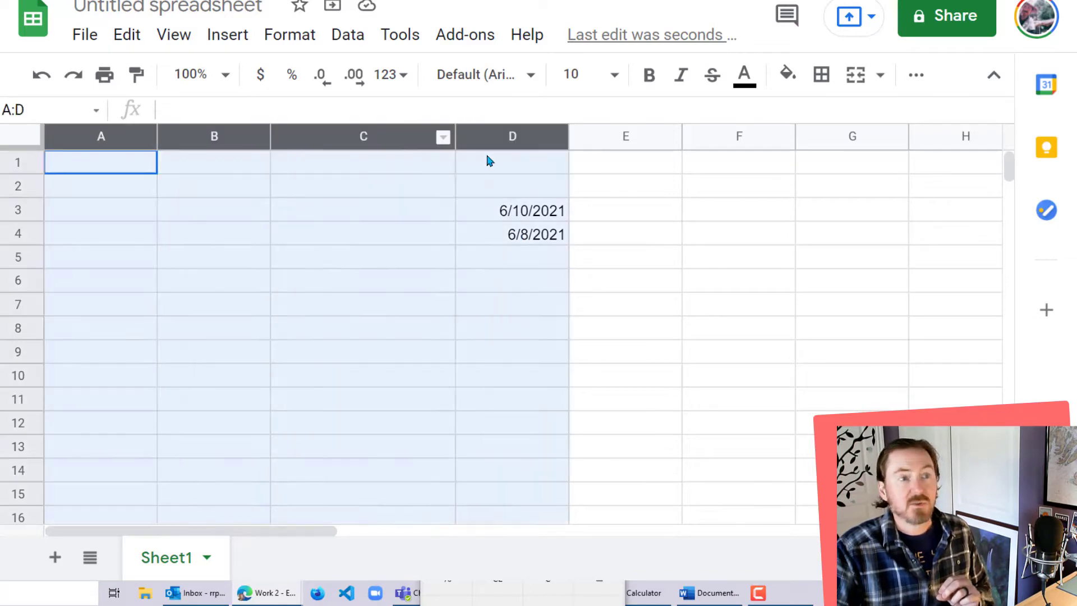
right_click(520, 149)
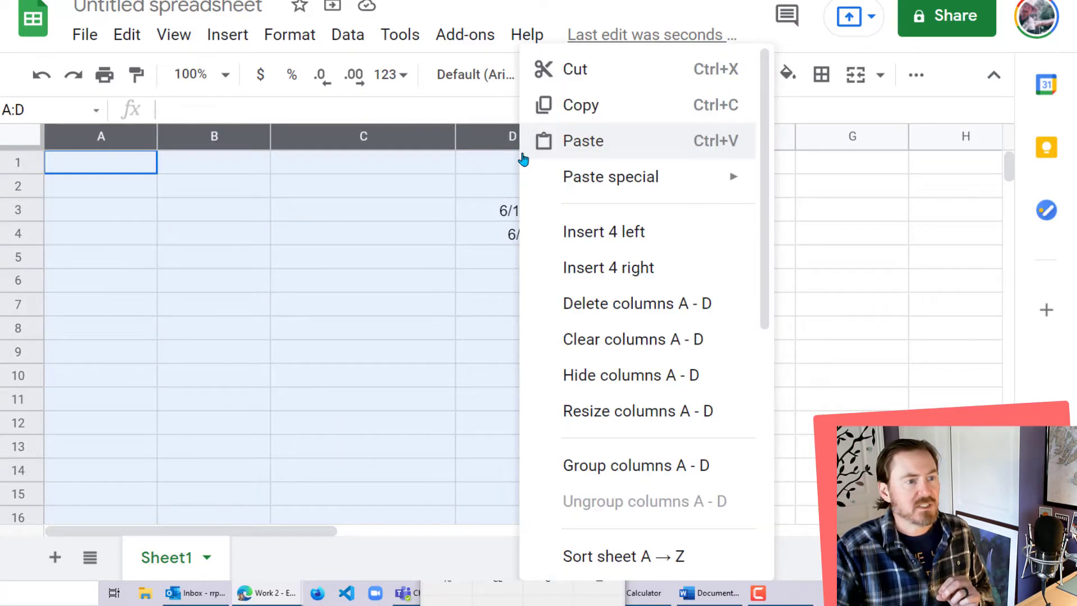
left_click(598, 303)
left_click(328, 264)
left_click(233, 212)
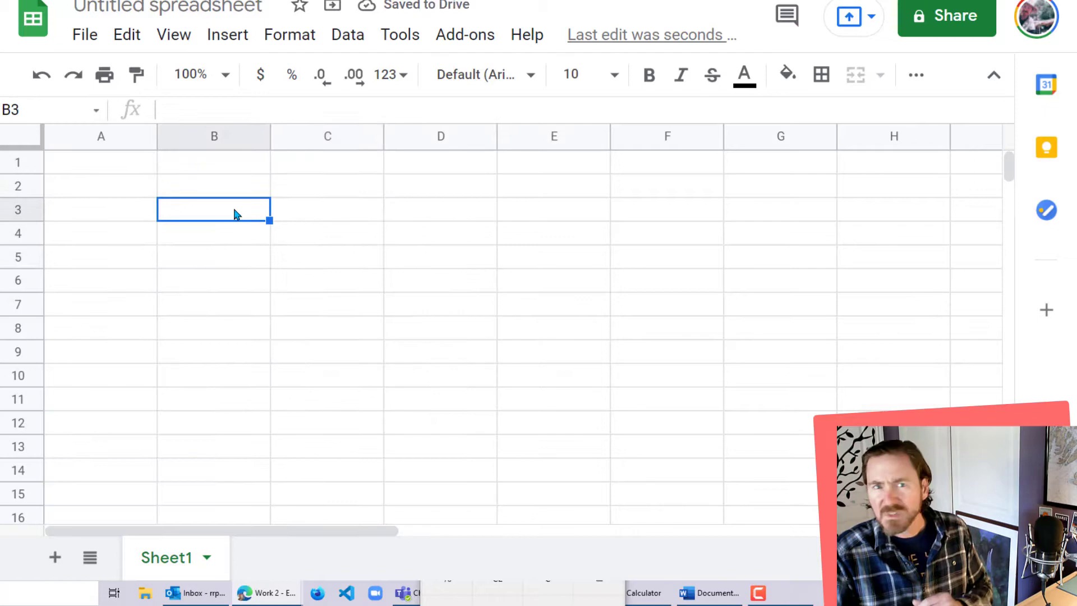
left_click(225, 163)
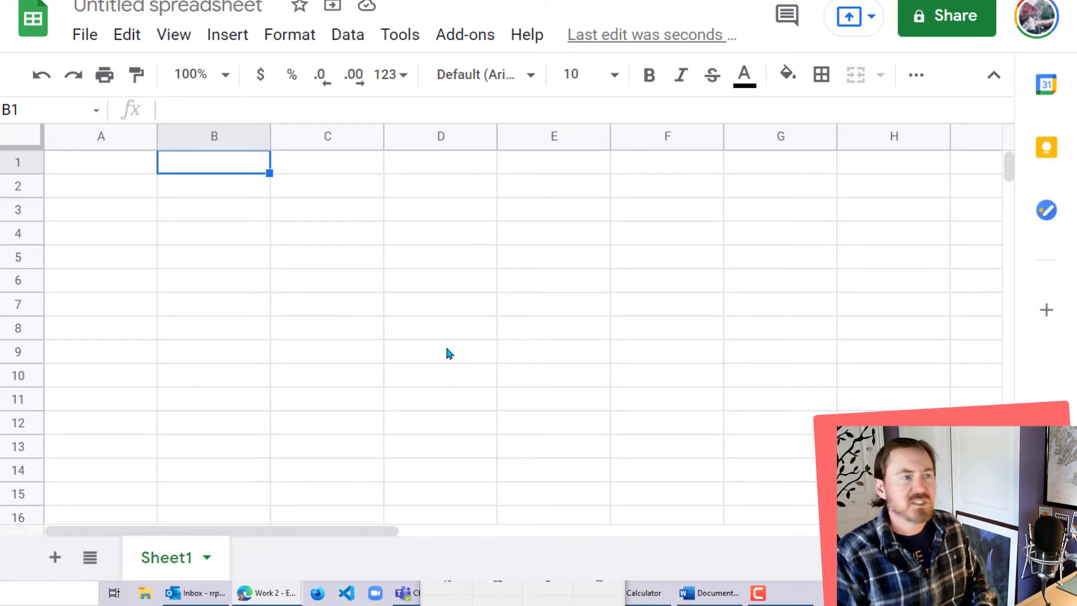
- Enter MSFT in B1 and start a GOOGLEFINANCE formula in B2 from autocomplete
type("MSFT")
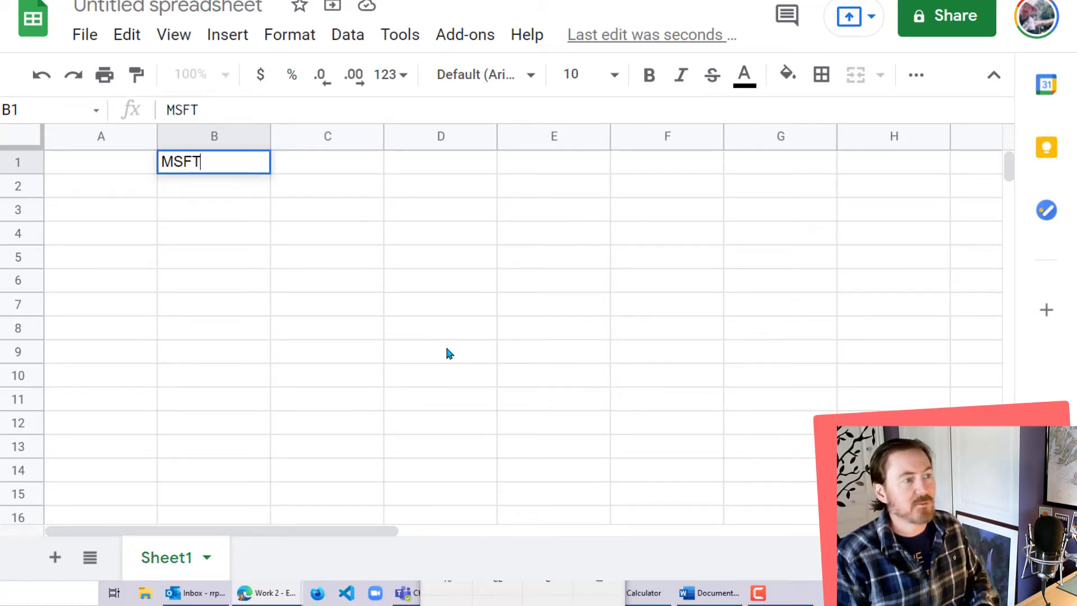
key("Return")
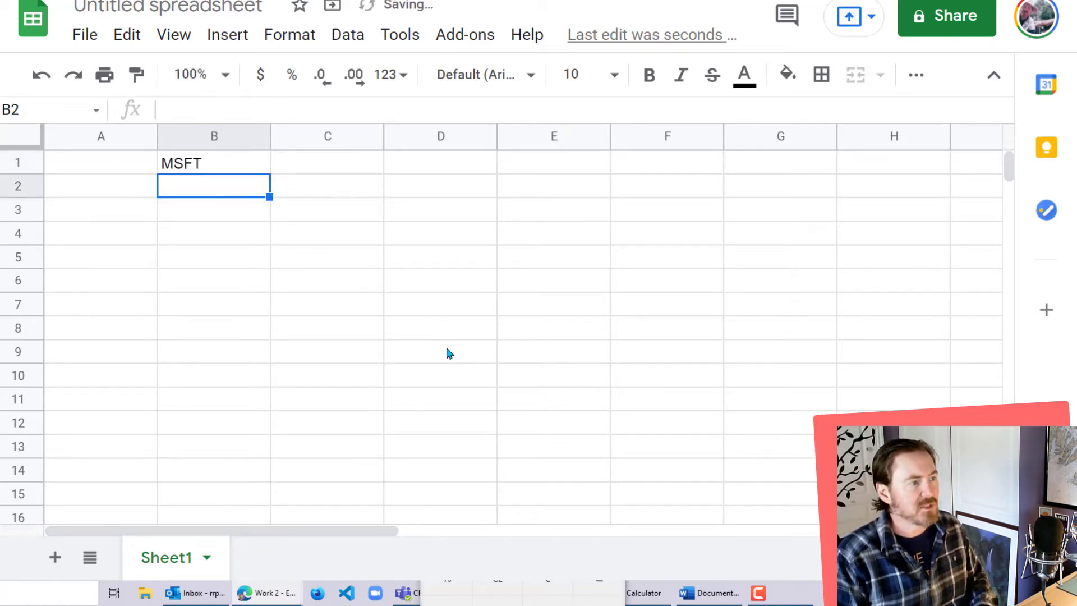
type("=")
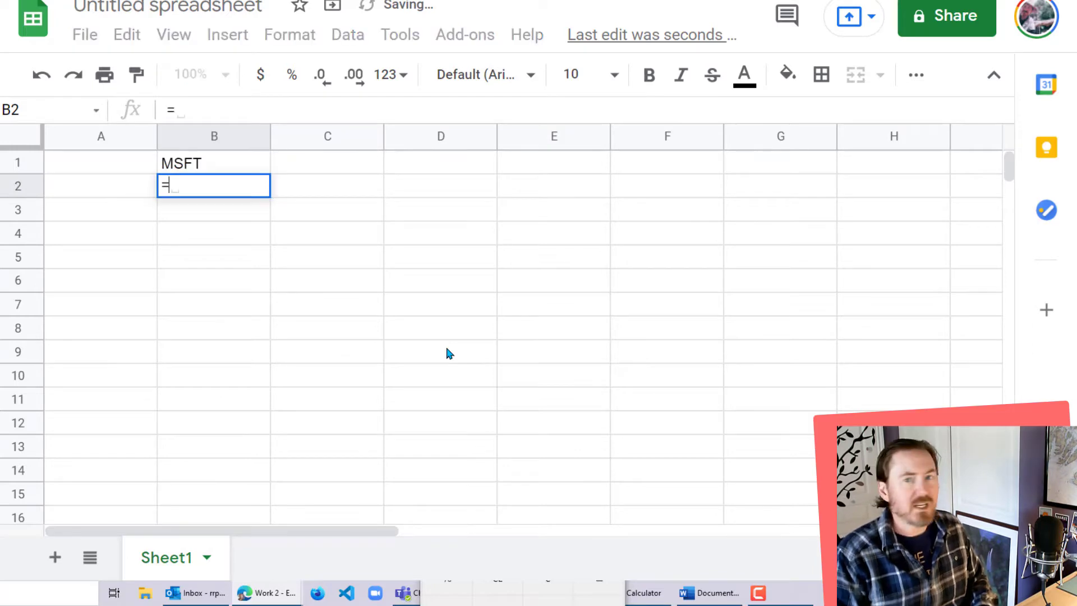
type("googl")
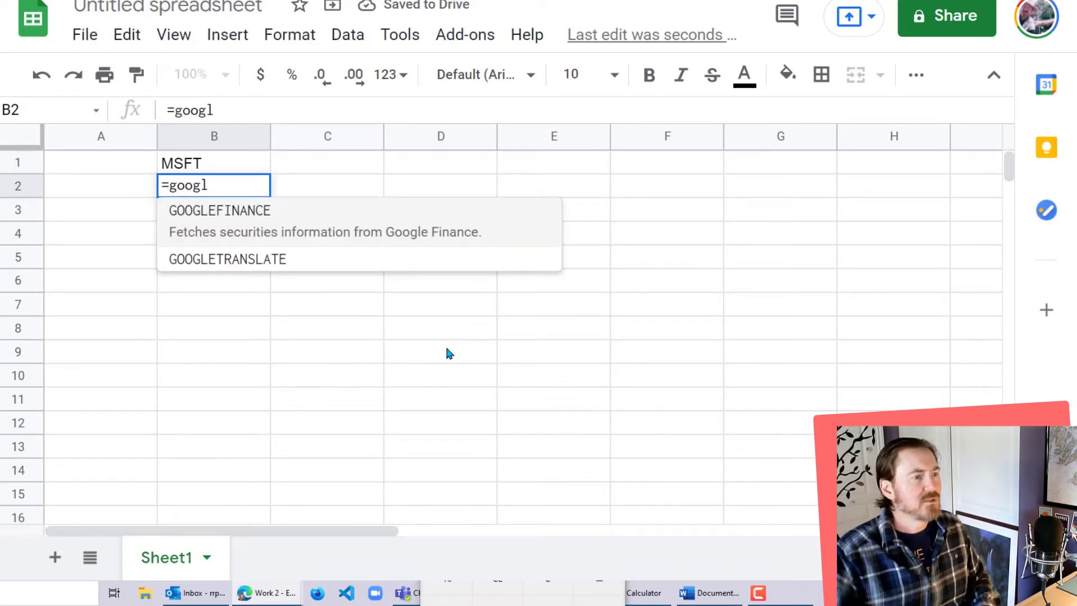
left_click(298, 230)
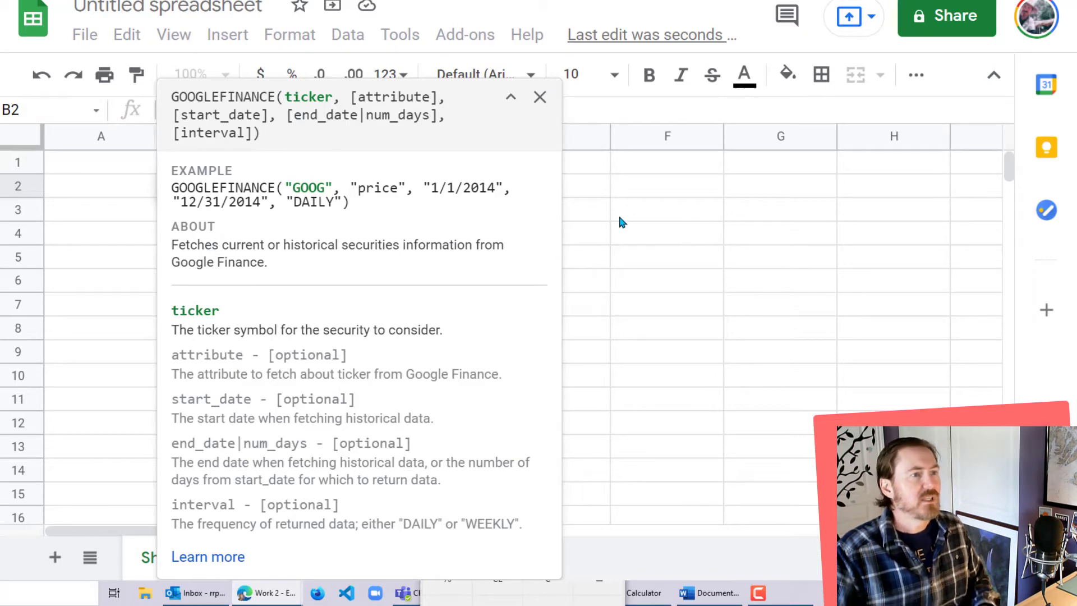
- Fill in the B2 GOOGLEFINANCE arguments: "MSFT", "price", today()-3, today()
left_click(539, 97)
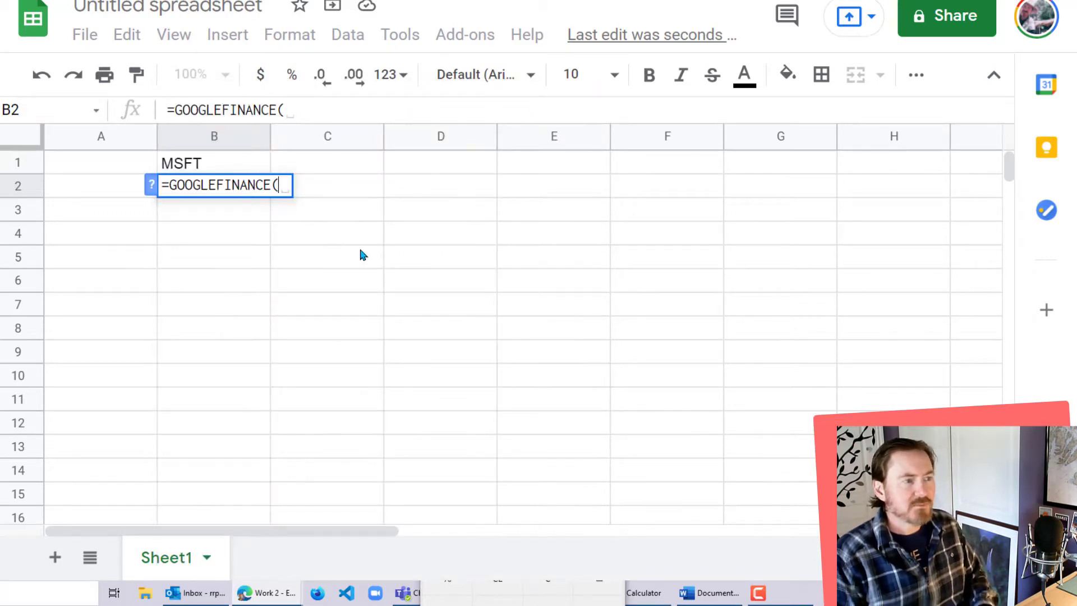
type("\"")
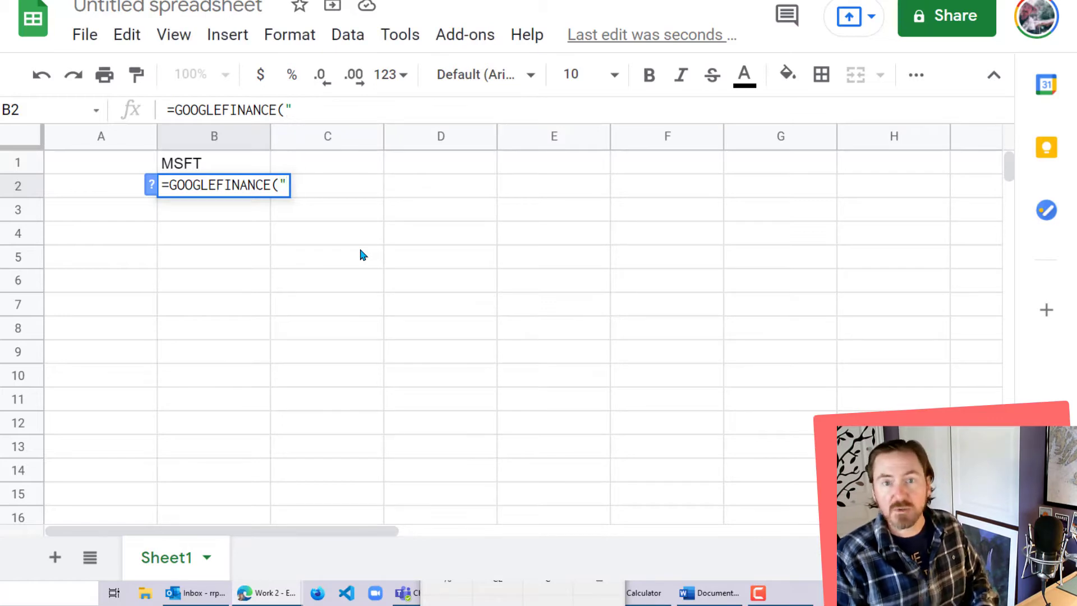
type("MS")
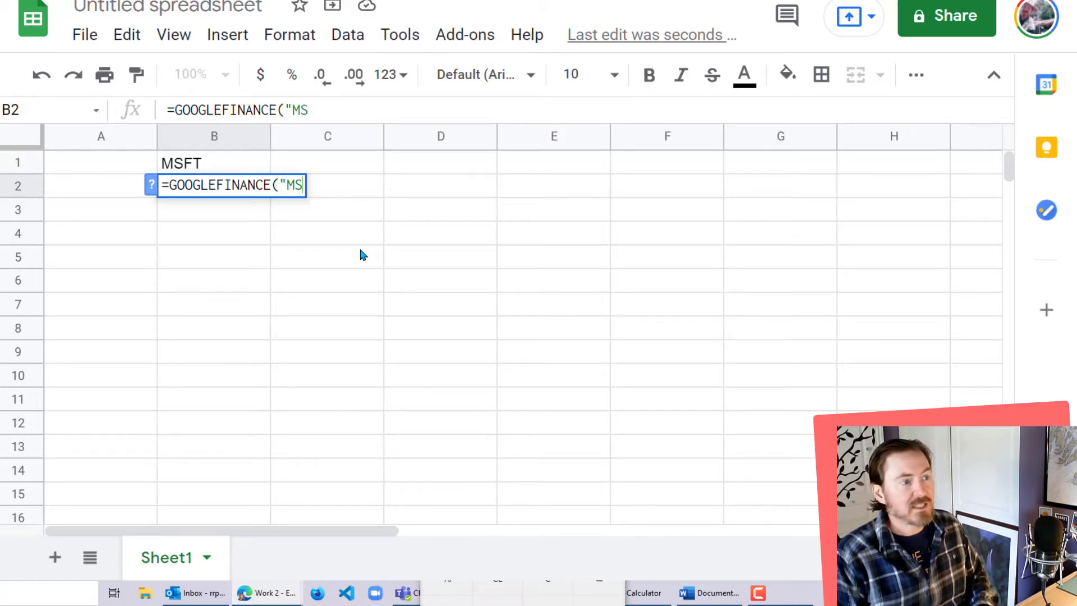
type("FT\"")
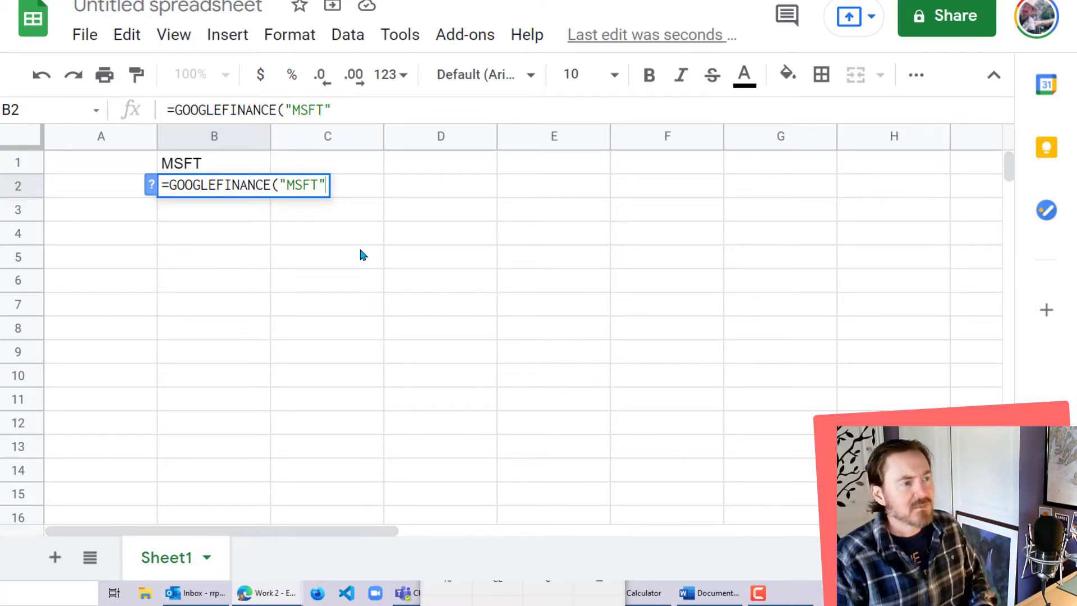
type(",")
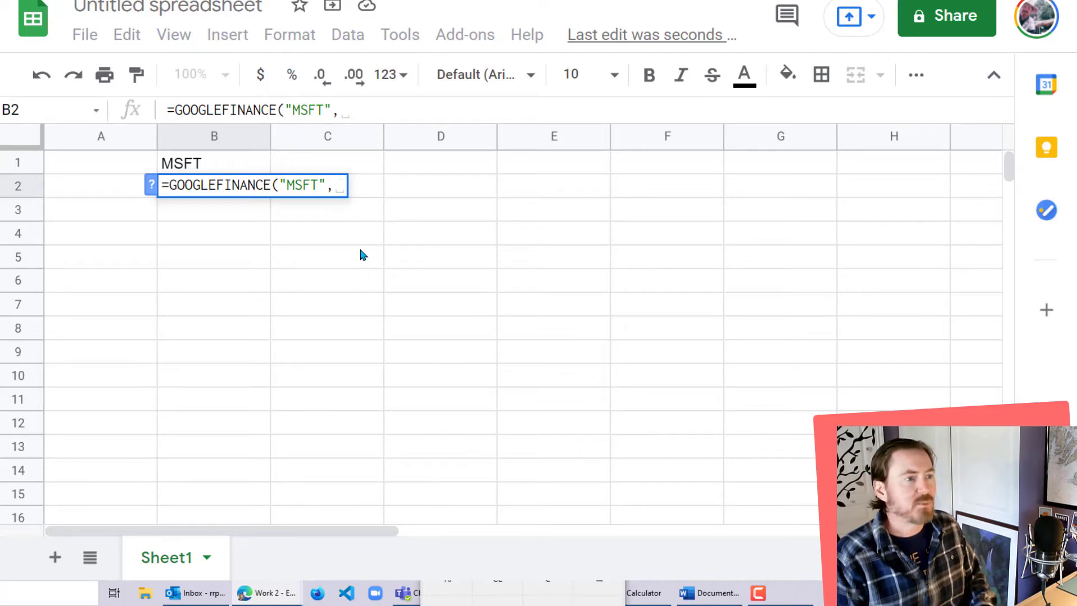
type("\"price\"")
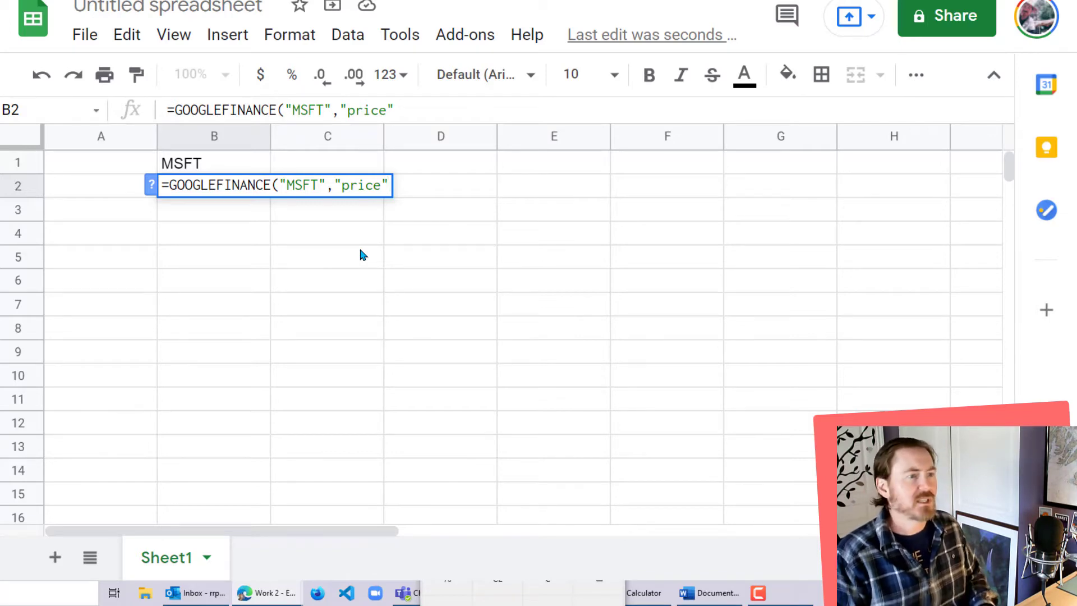
type(",")
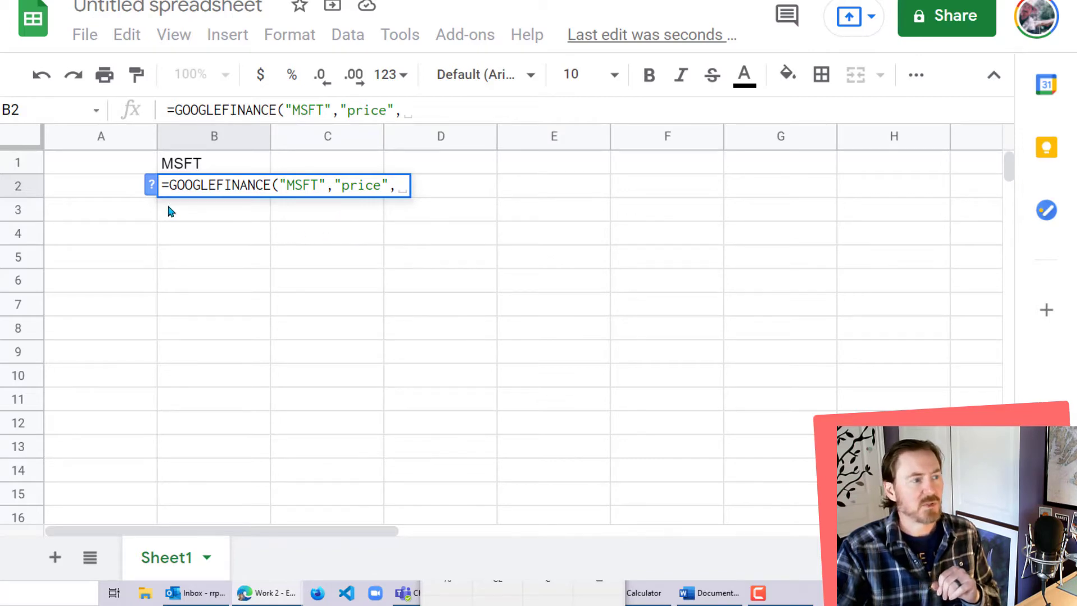
left_click(151, 185)
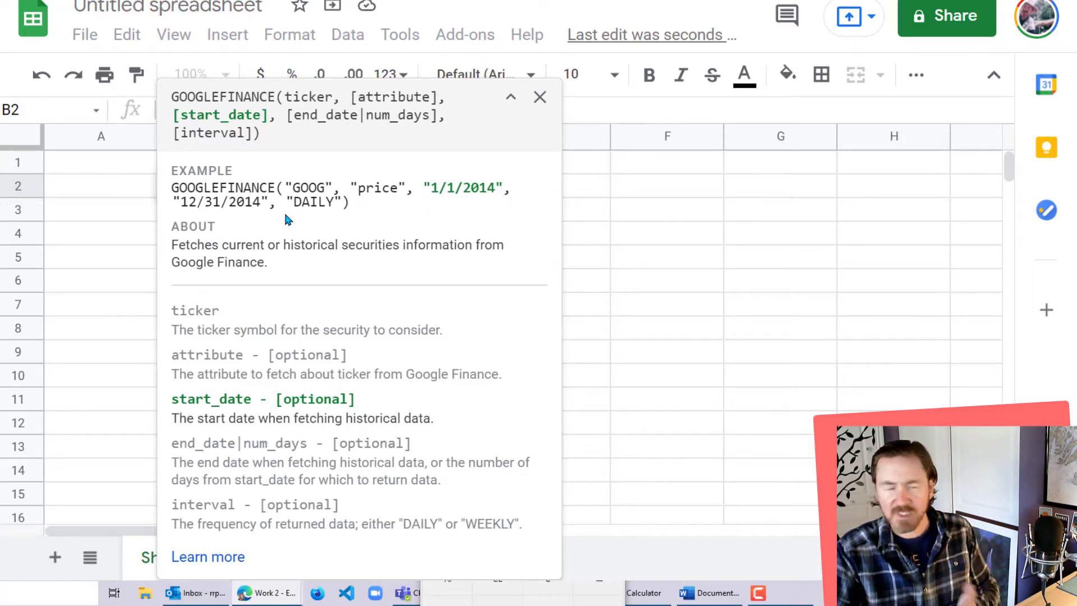
left_click(538, 98)
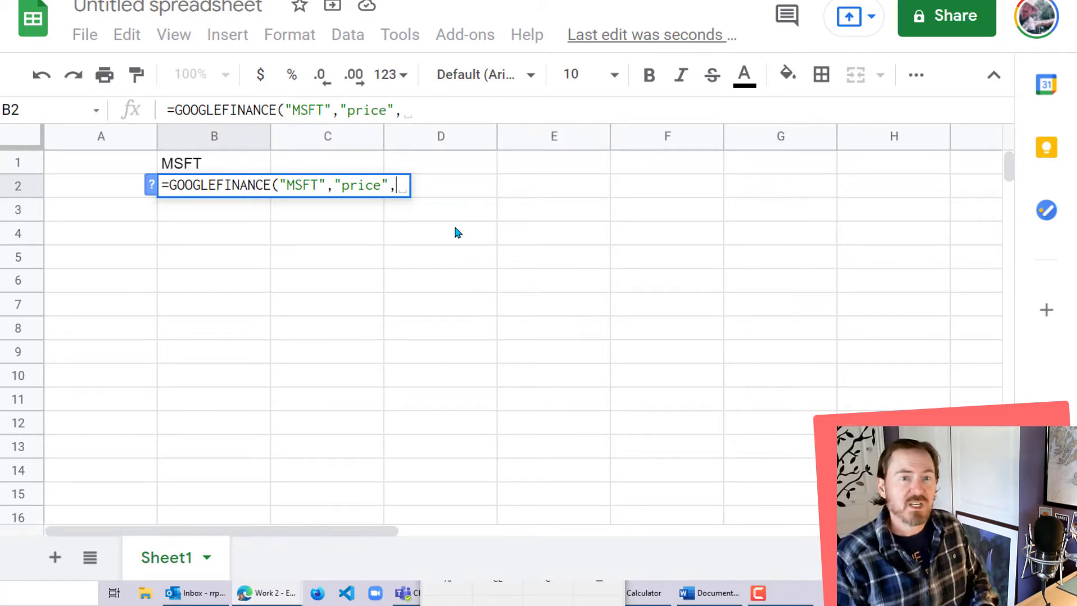
type("today()")
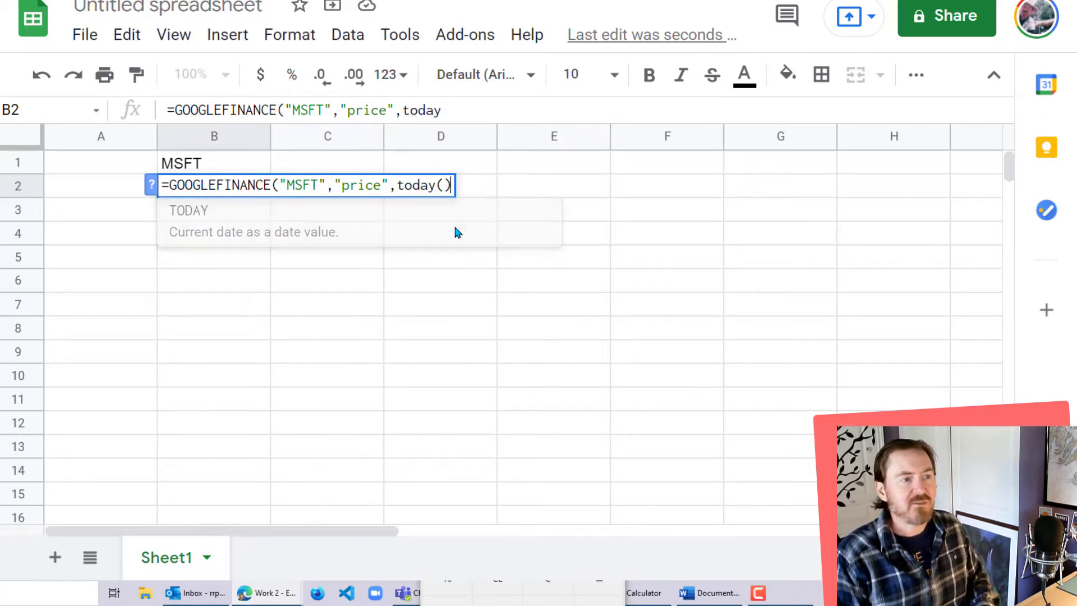
type("-3")
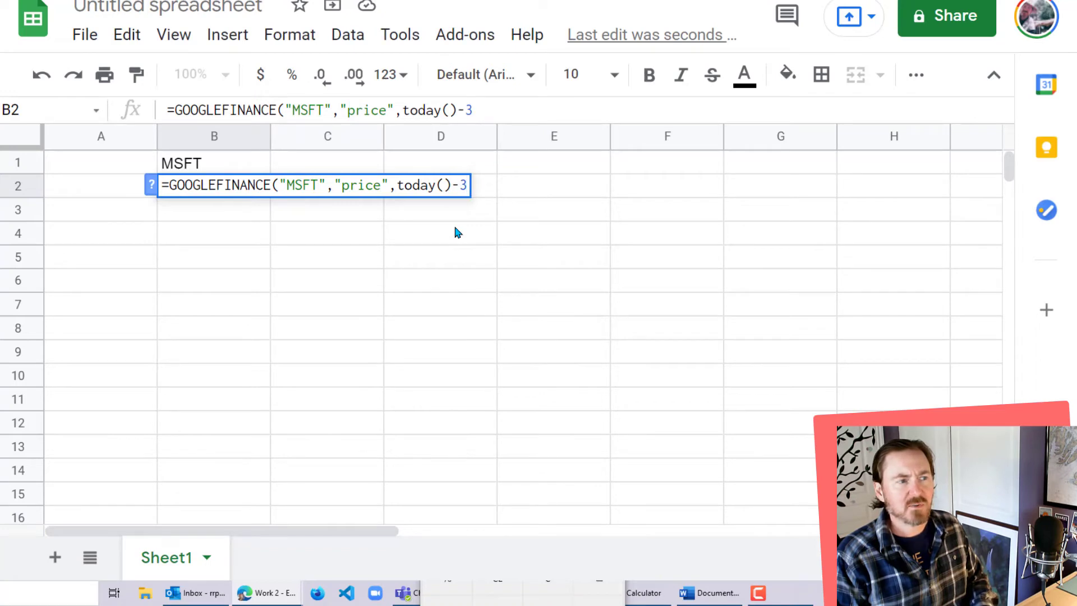
type(",")
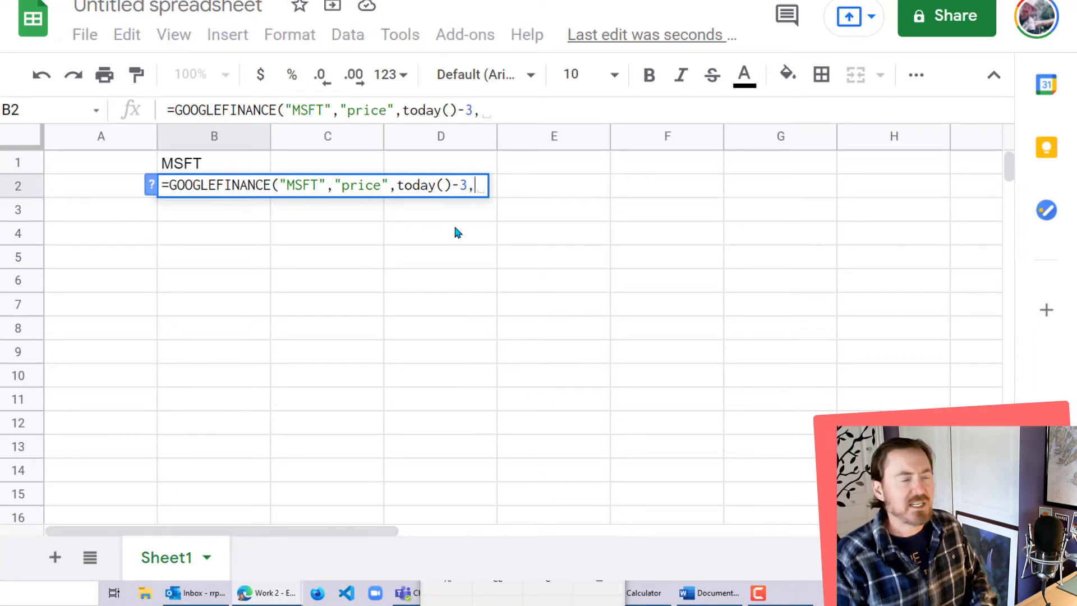
type("today()")
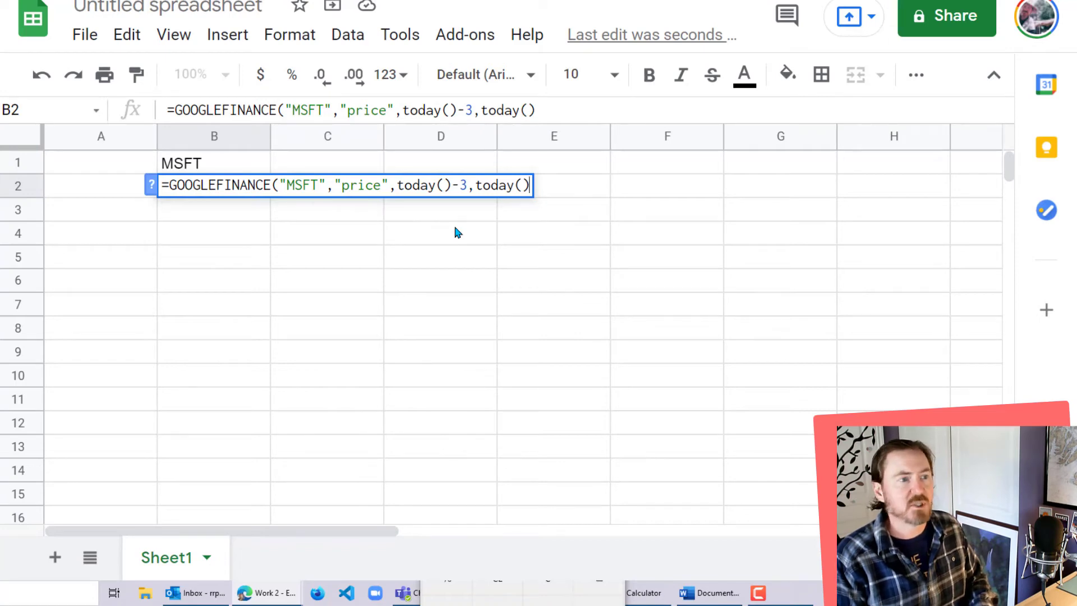
type(")")
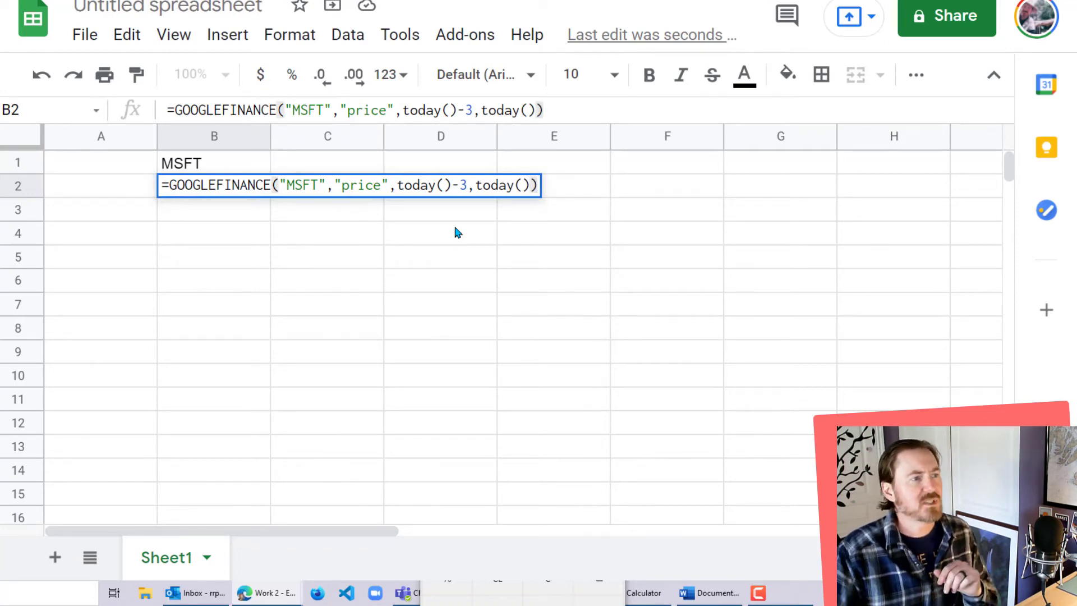
- Commit the B2 formula to load a Date/Close table of MSFT prices for 6/7–6/9/2021
key("Return")
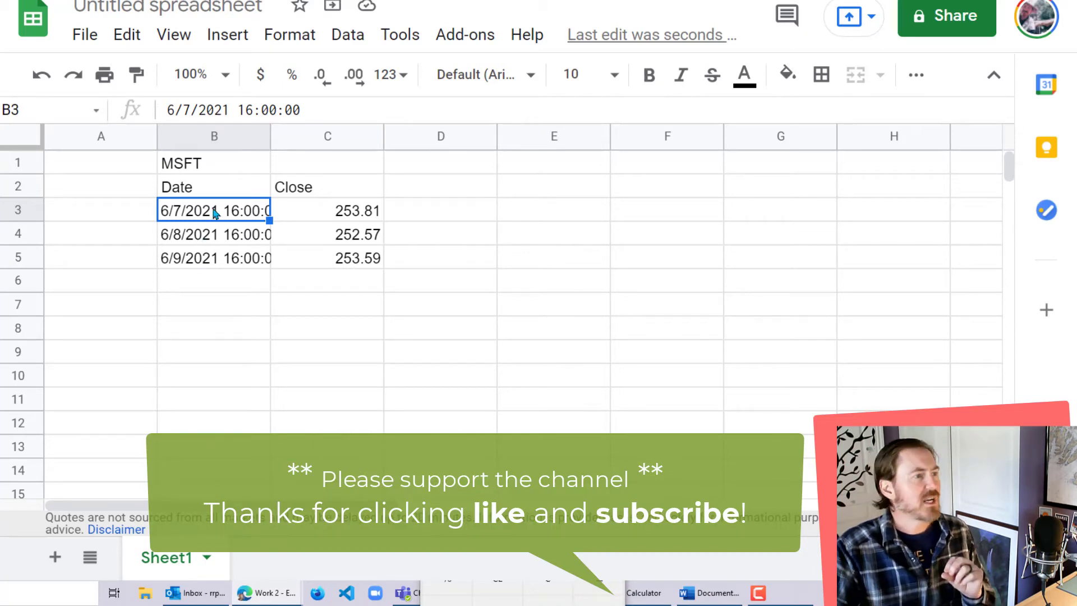
- In the B2 formula, replace "MSFT" with a B1 reference and change -3 to -5
left_click(199, 192)
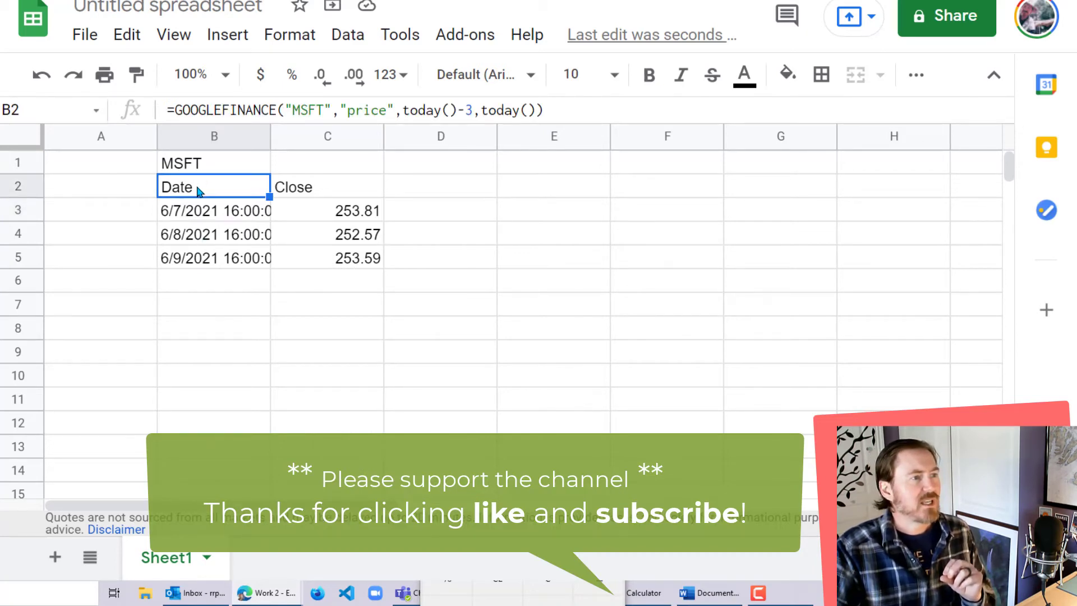
left_click_drag(285, 110, 331, 108)
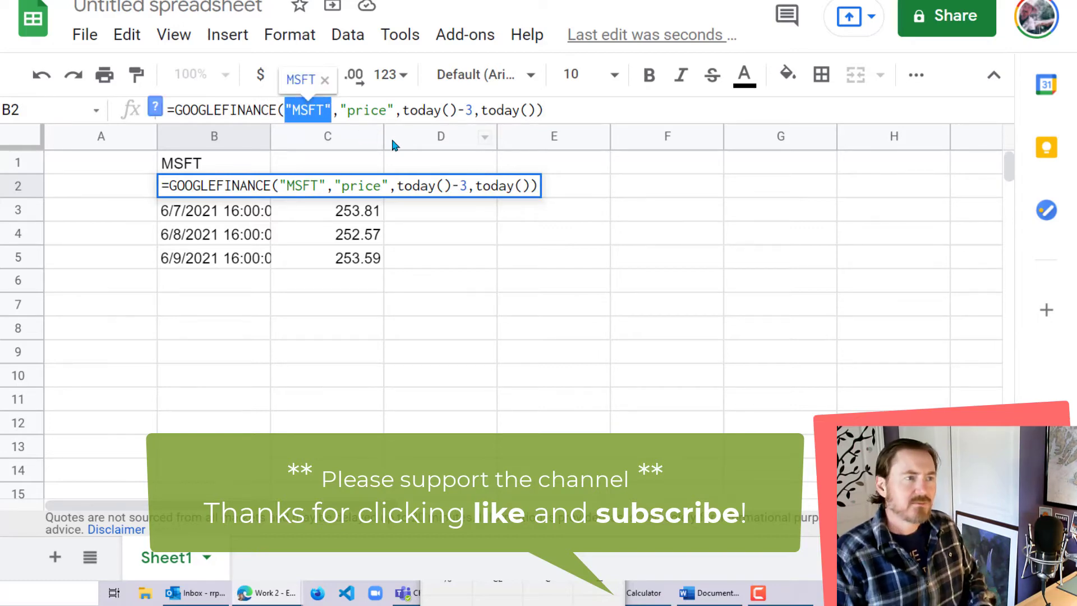
key("BackSpace")
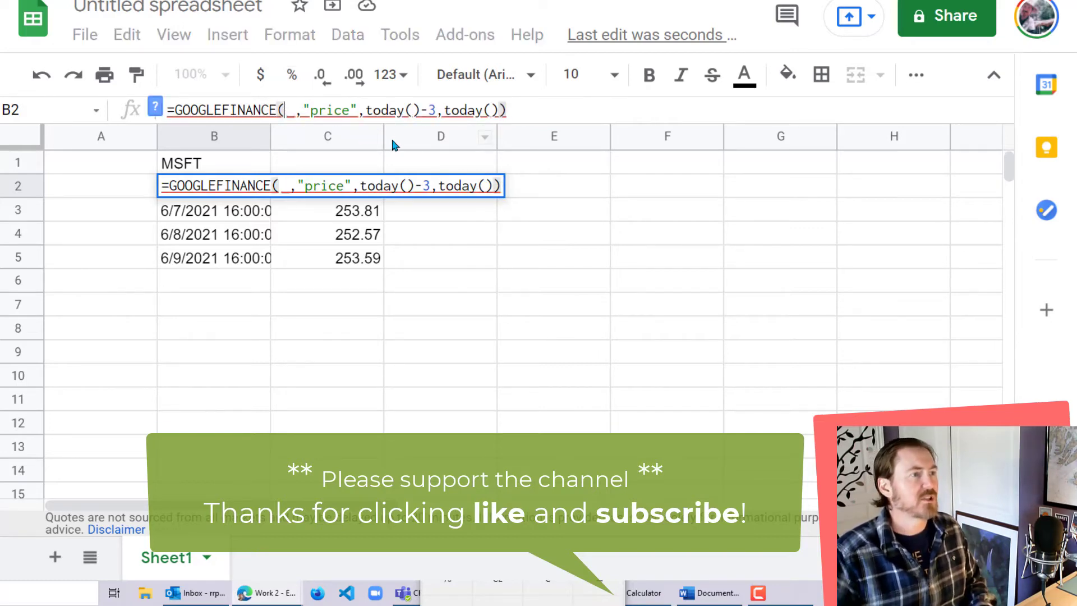
left_click(246, 171)
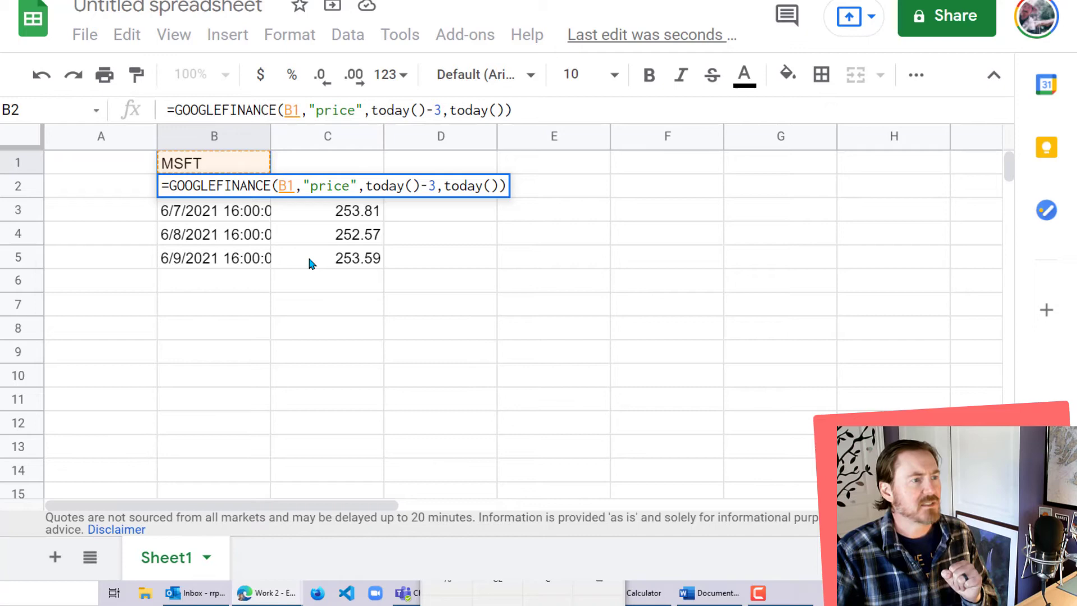
double_click(428, 186)
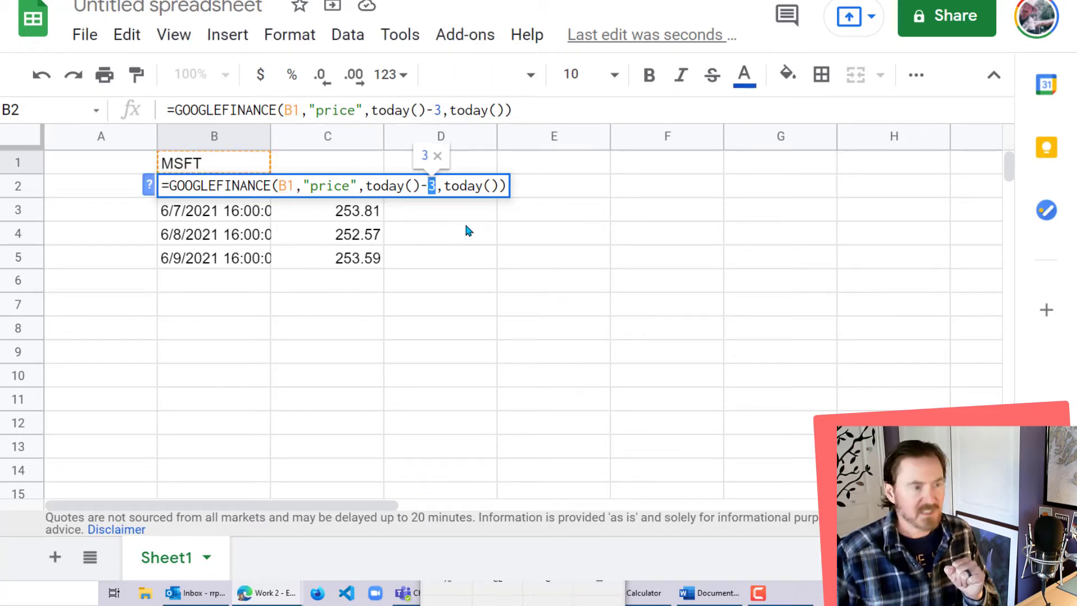
type("5")
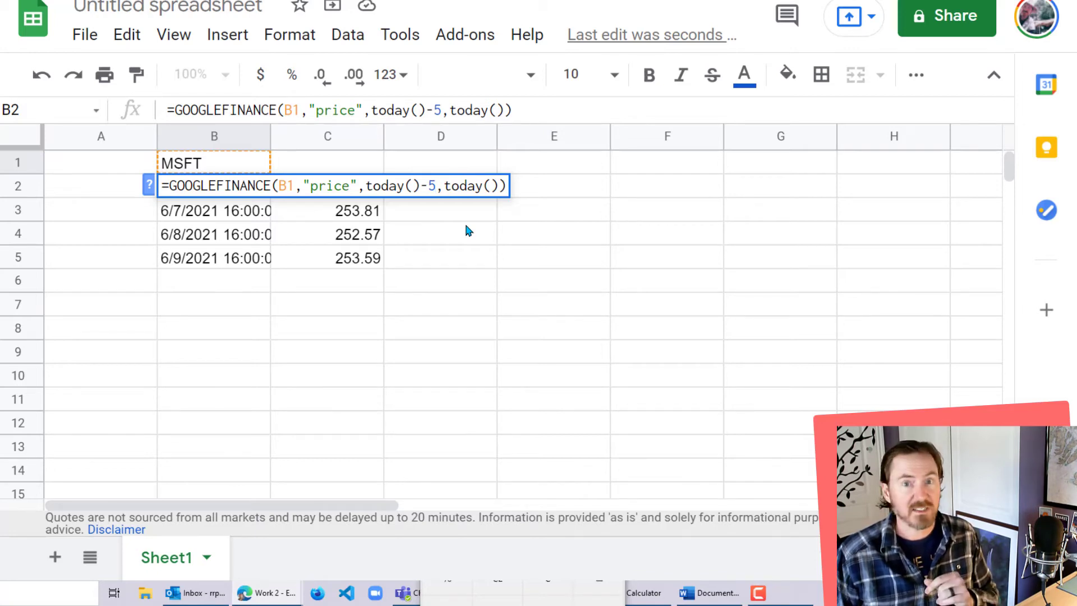
key("Return")
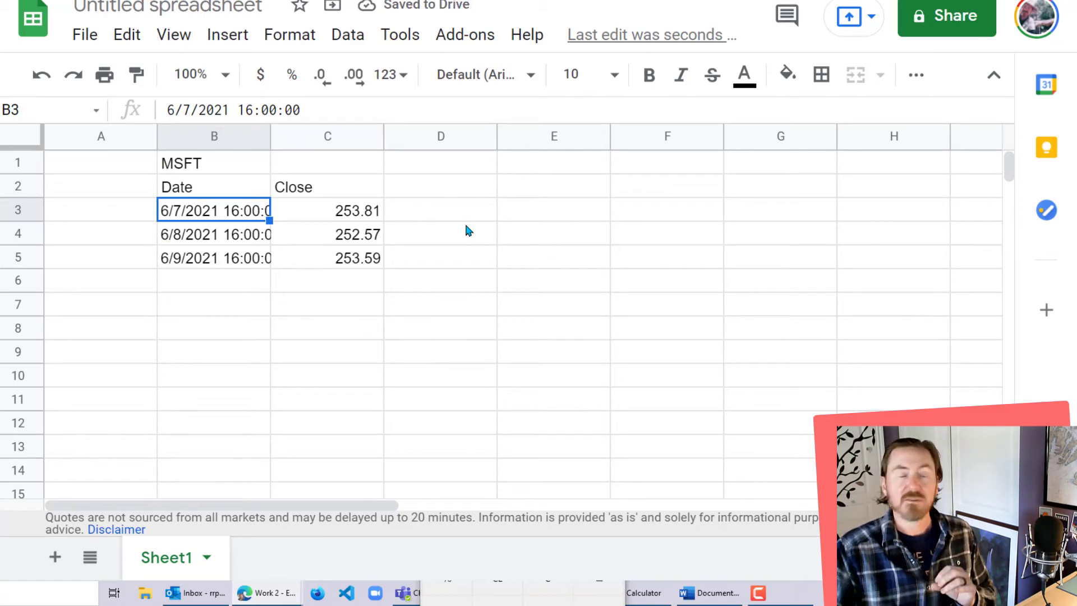
- Review the returned dates in column B and the updated B2 formula
left_click(226, 192)
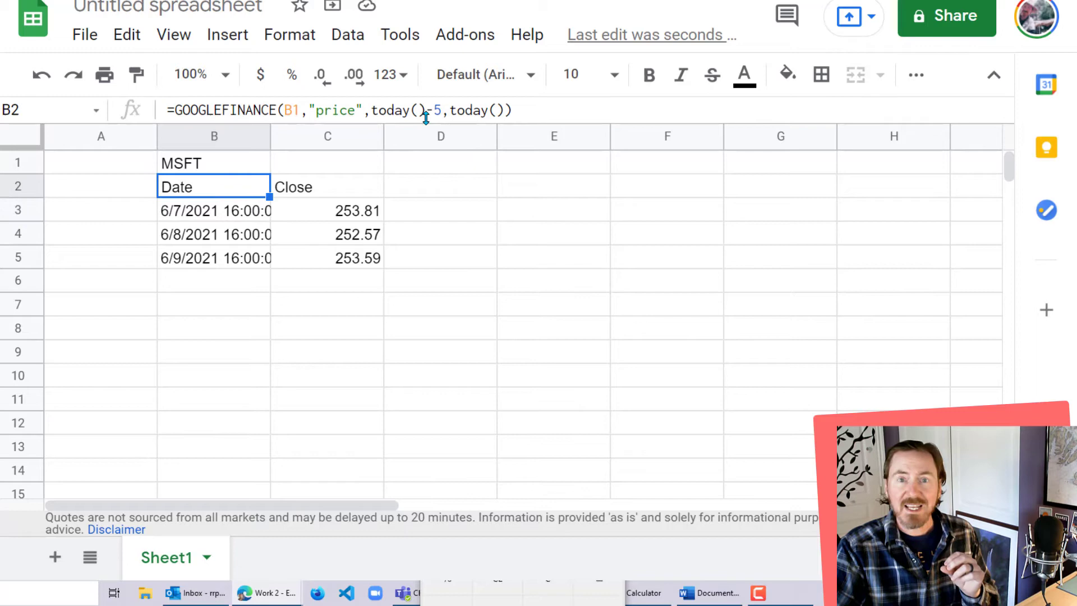
left_click(294, 278)
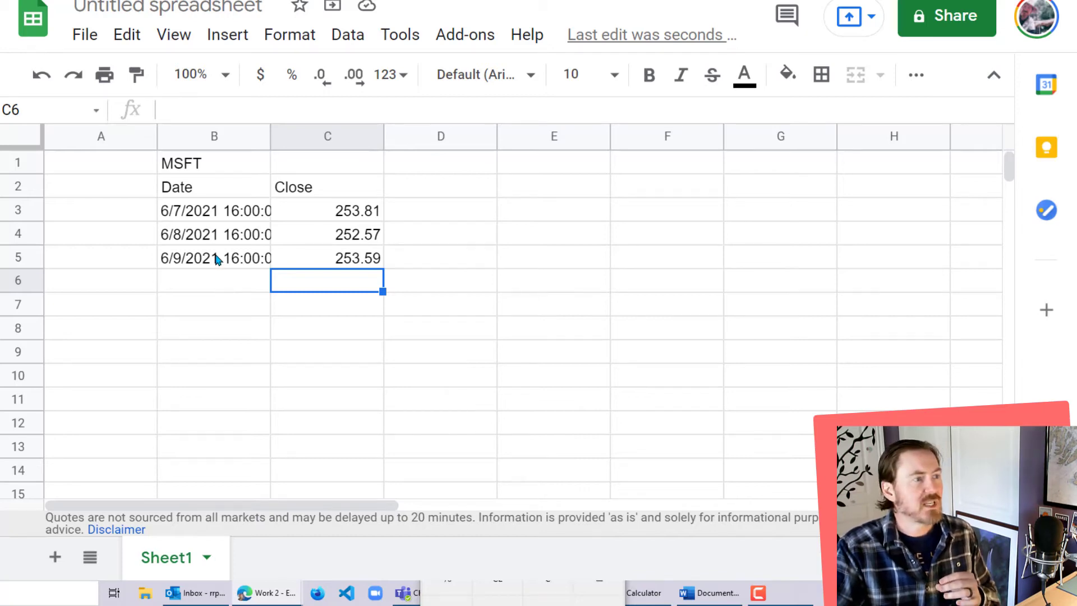
left_click(207, 267)
left_click(203, 239)
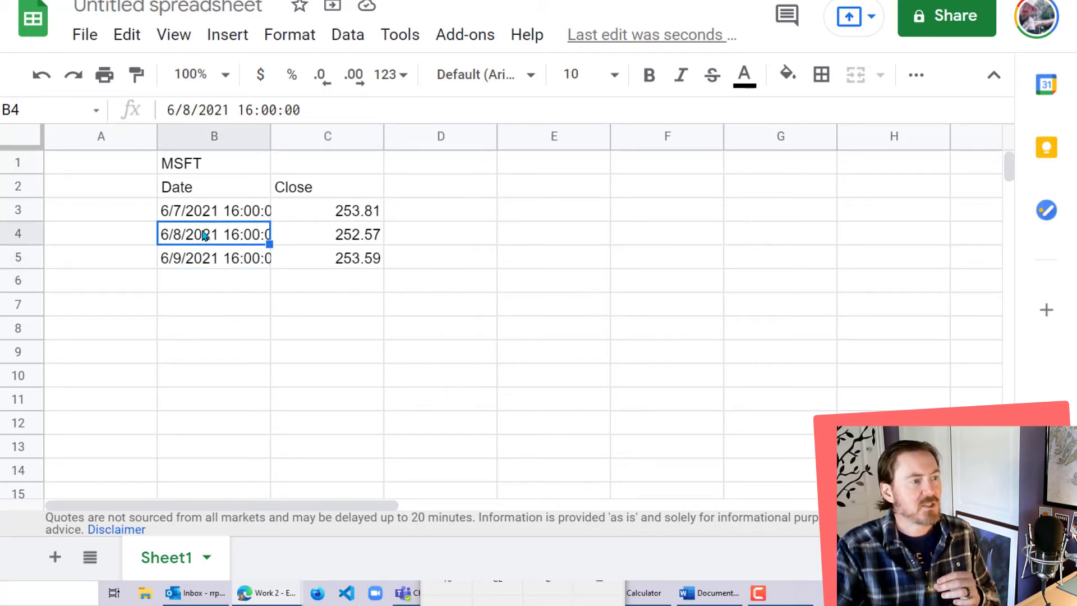
left_click(202, 215)
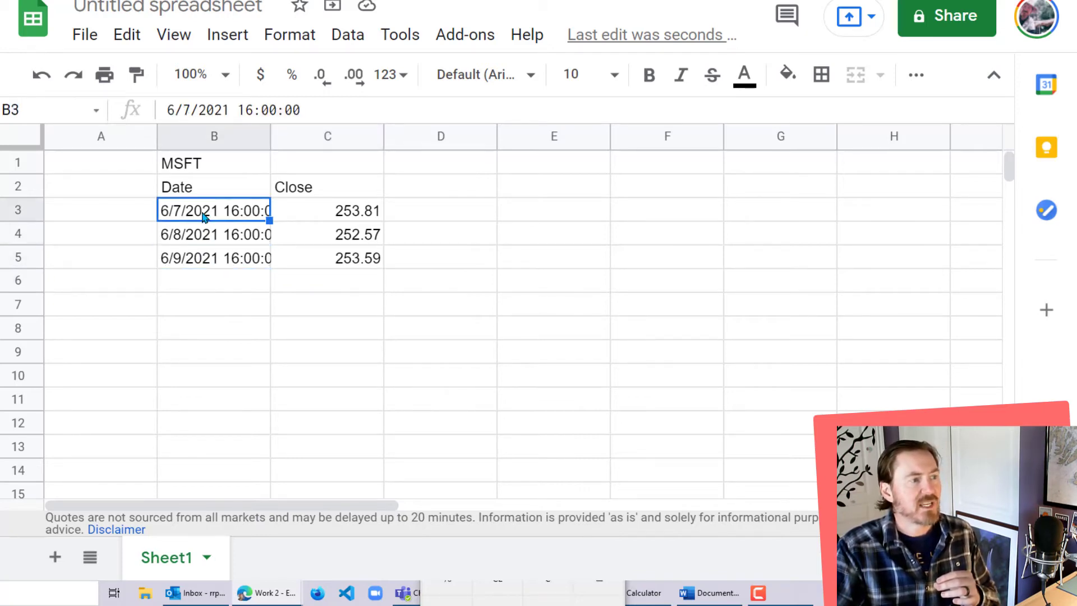
left_click(235, 187)
- Change the B2 start date to today()-7, listing closes from 6/3 (245.71) to 6/9 (253.59)
left_click(436, 110)
double_click(438, 110)
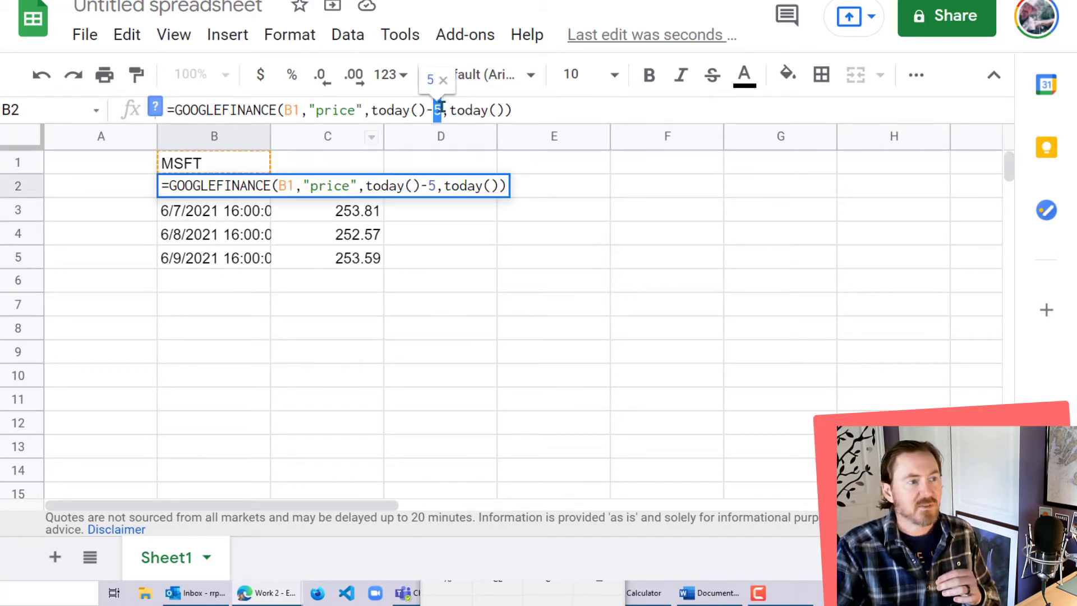
type("7")
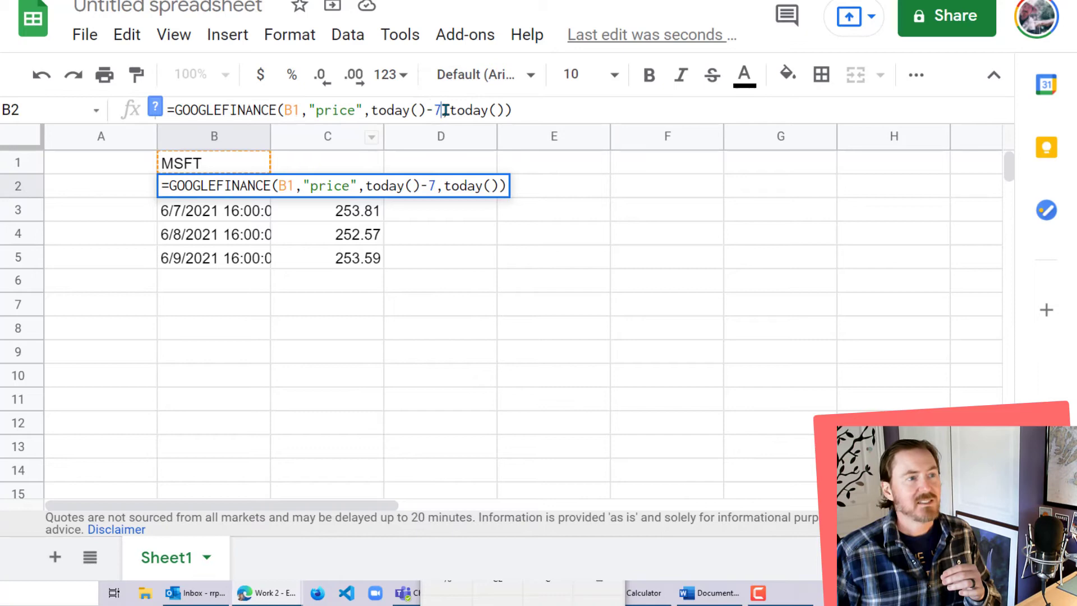
key("Return")
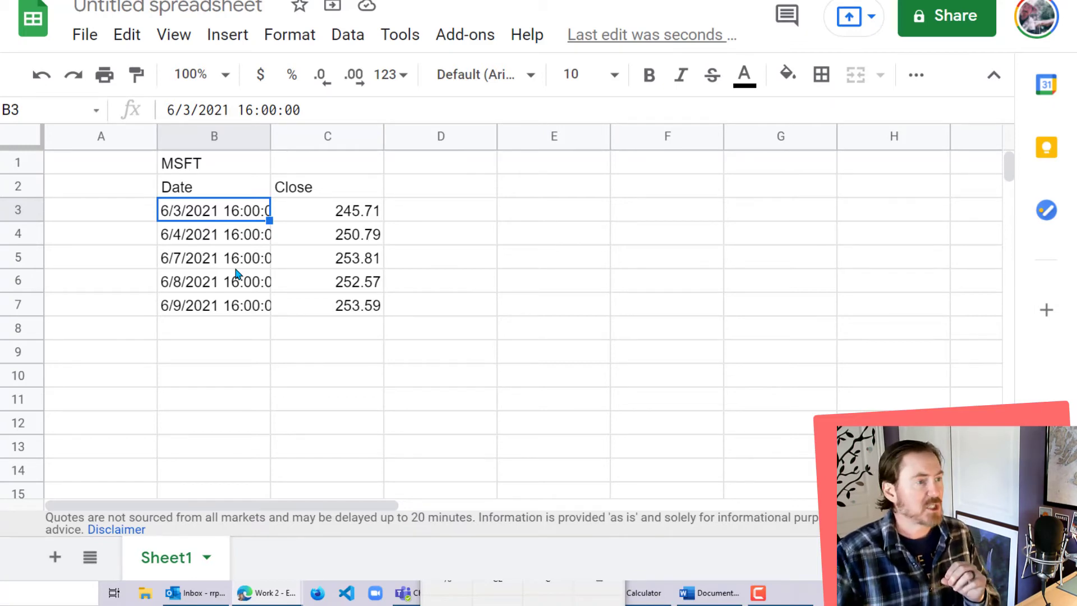
left_click(242, 258)
left_click(203, 170)
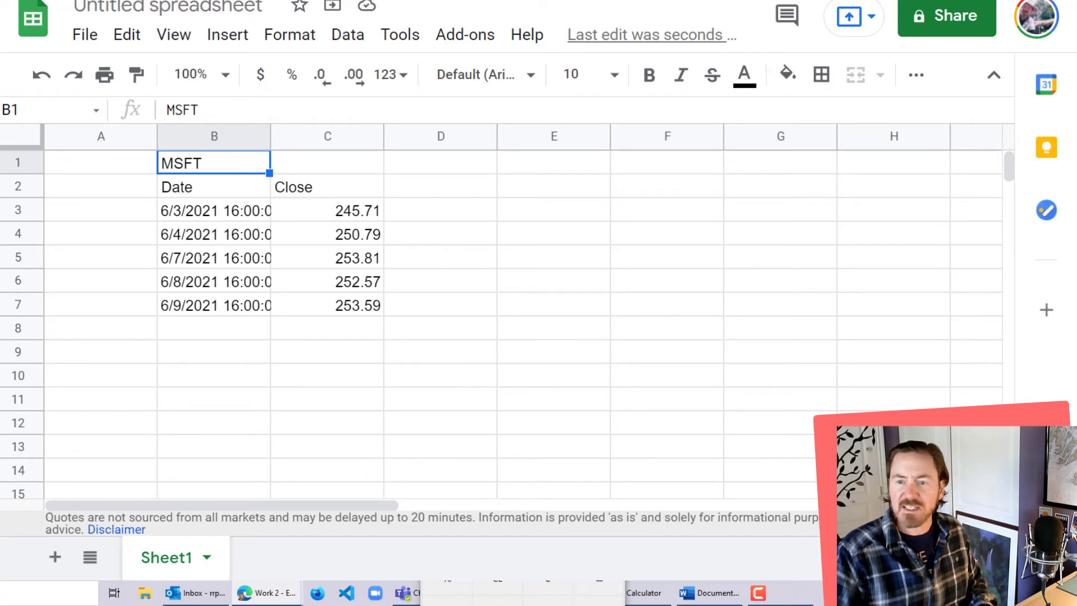
left_click(197, 234)
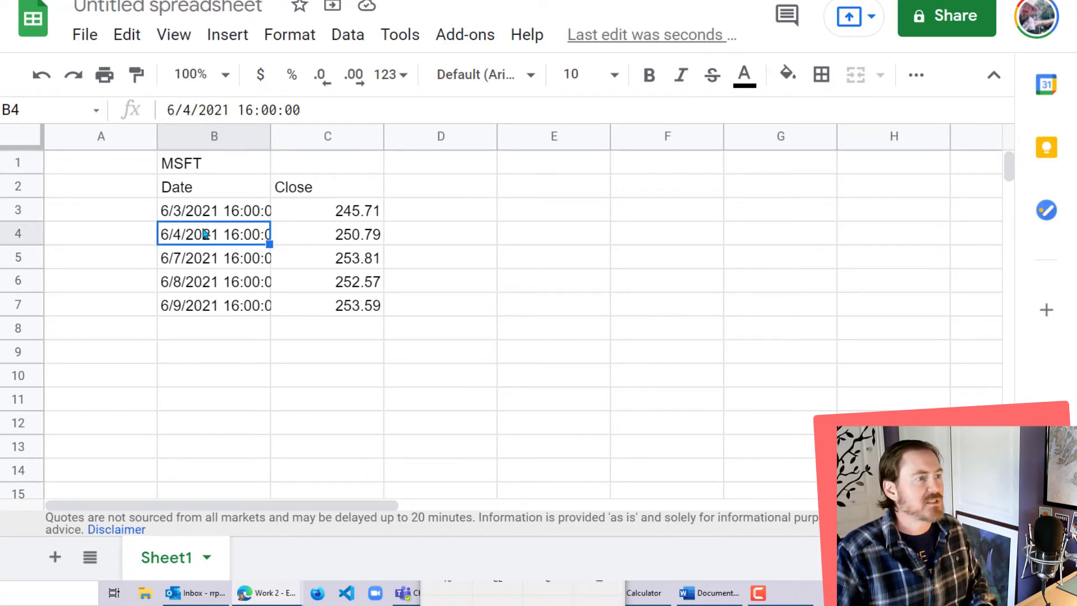
- Replace MSFT with VXUS in B1 and check the new closes, 66.69 to 67.04
left_click(208, 161)
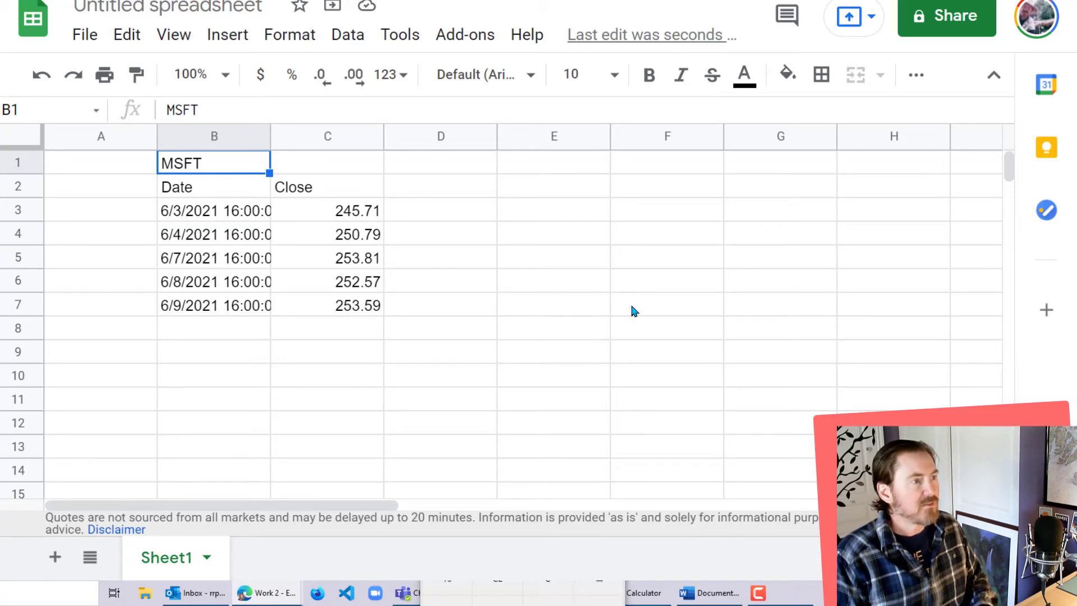
type("VXUS")
key("Return")
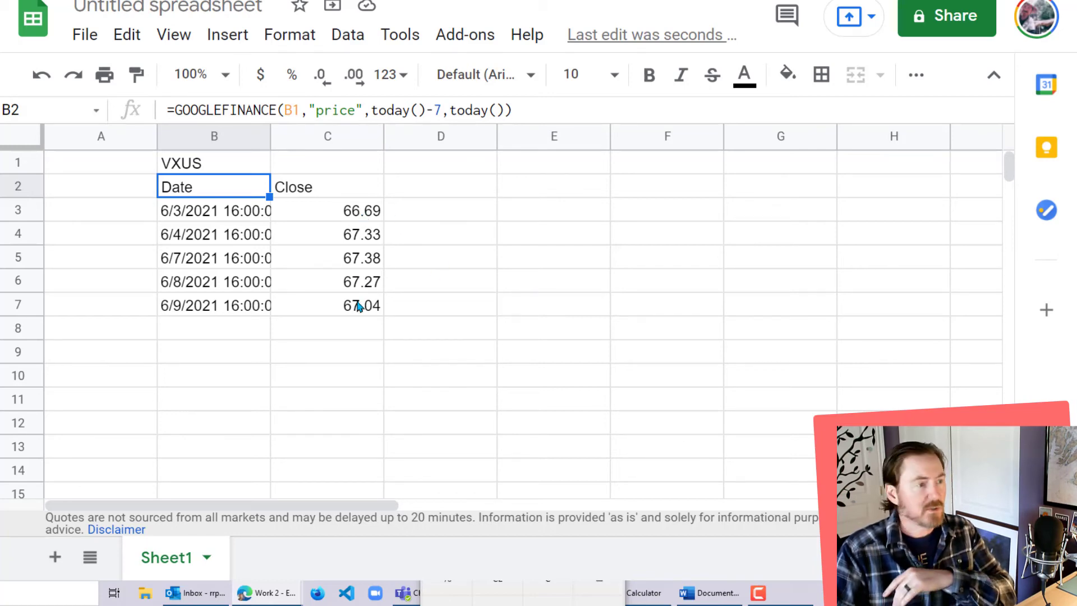
left_click(306, 306)
left_click(213, 171)
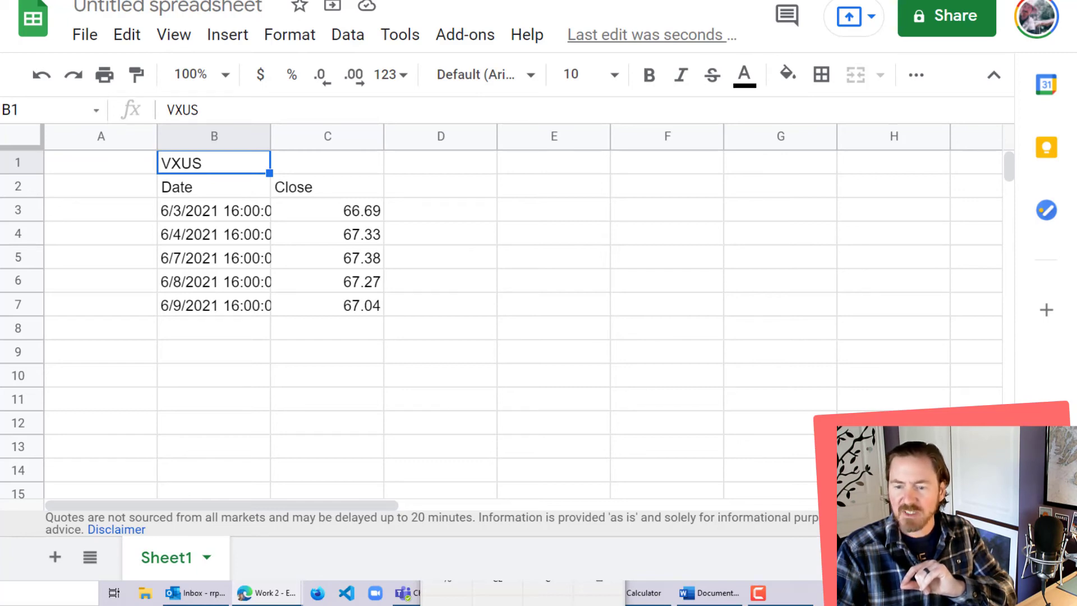
left_click(247, 198)
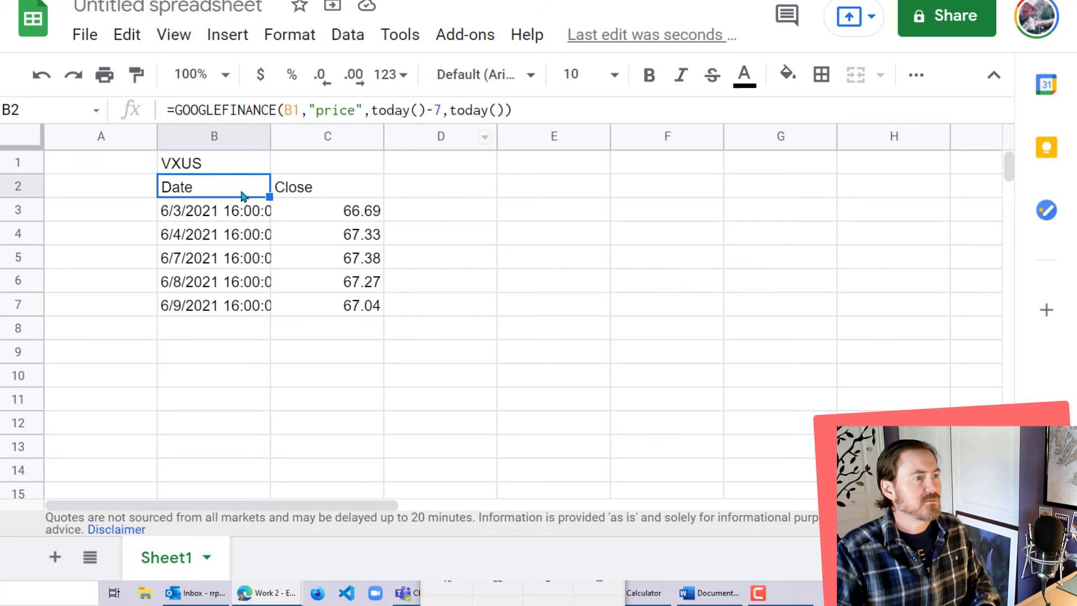
left_click(239, 165)
- Enter VTEB in B1 and check the closes, 55.13 (6/3) to 55.42 (6/9)
type("VTEB")
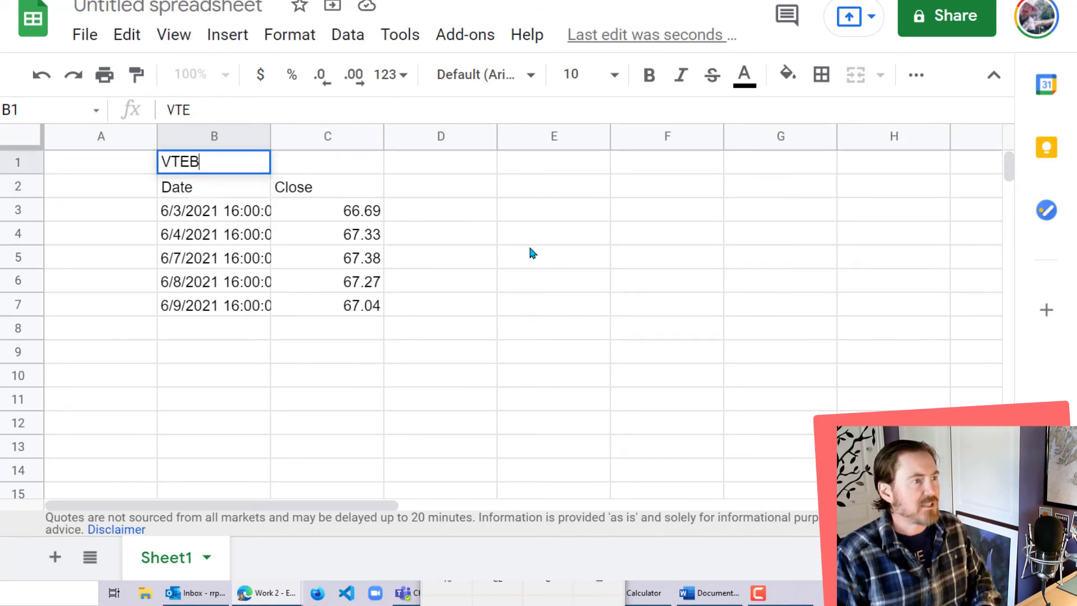
key("Return")
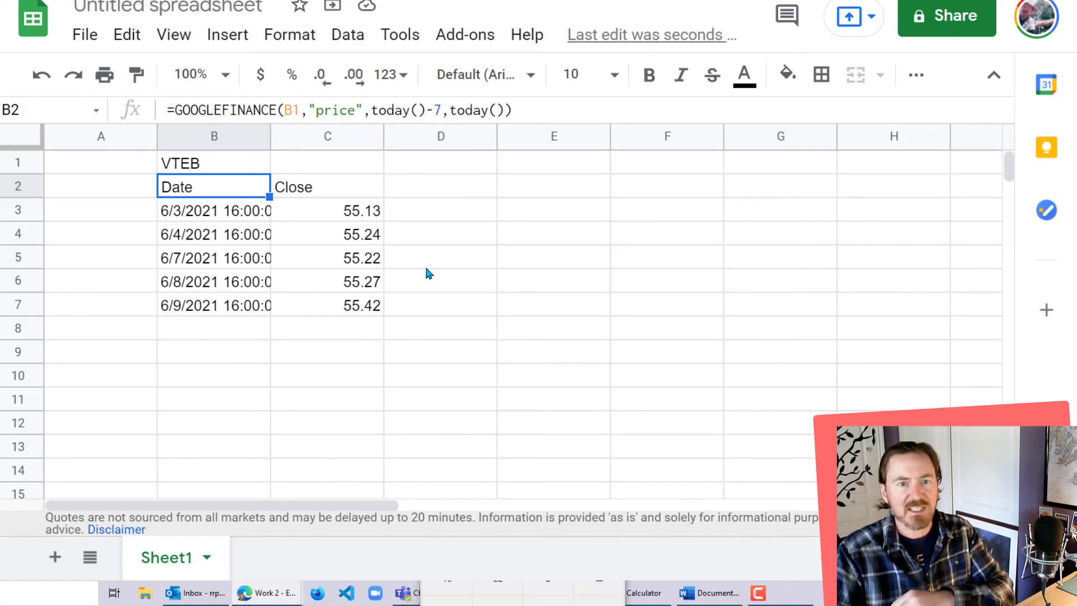
left_click(337, 260)
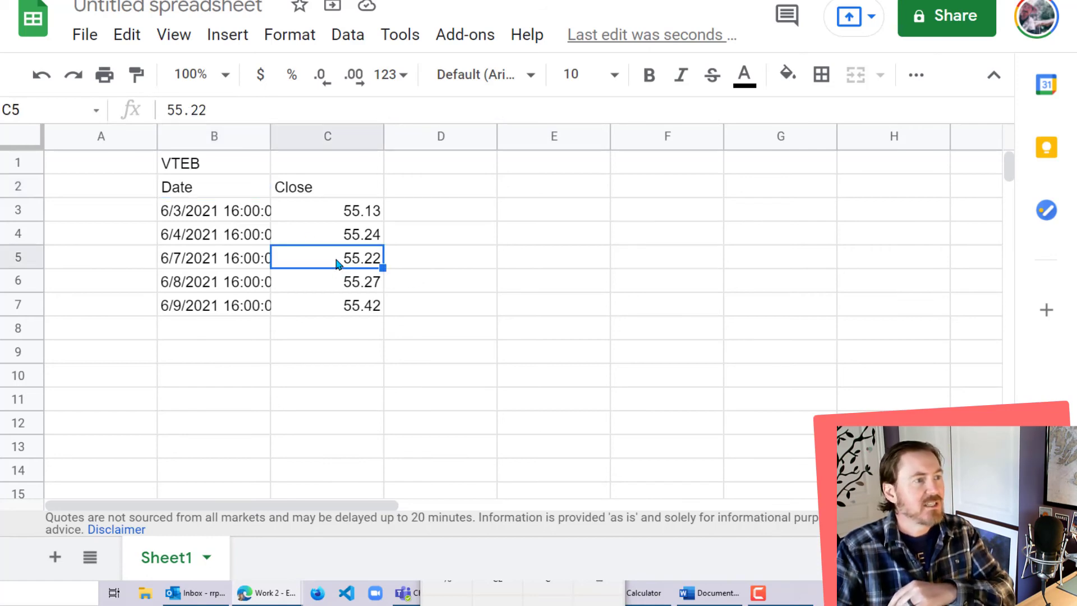
left_click(227, 187)
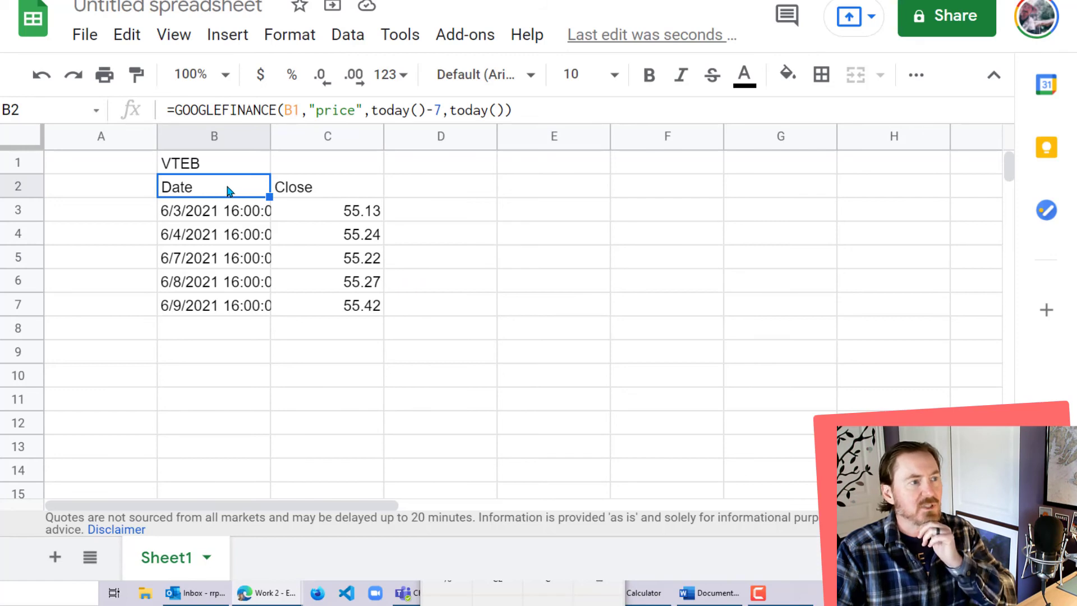